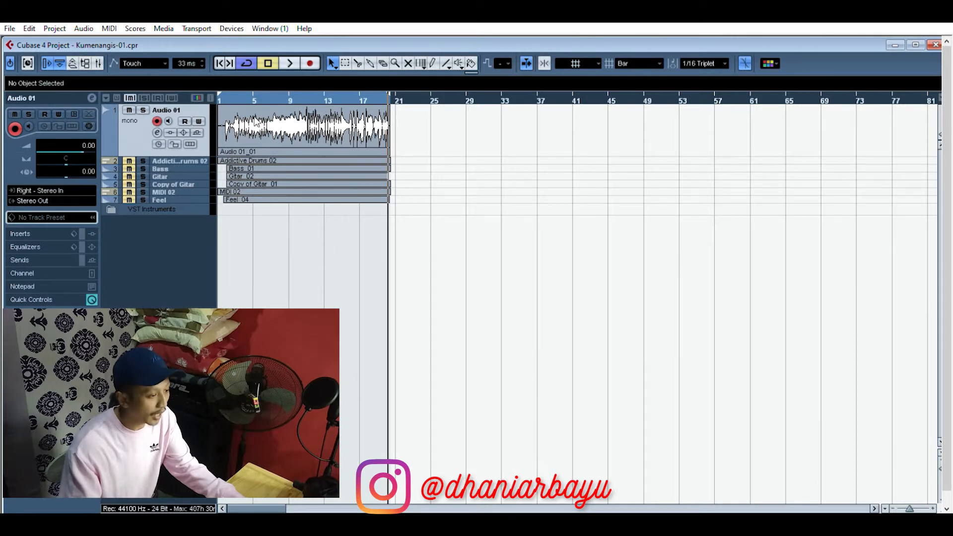
# Step: Return the playhead to the project start and rename the Audio 01 track as Guide
pyautogui.click(219, 63)
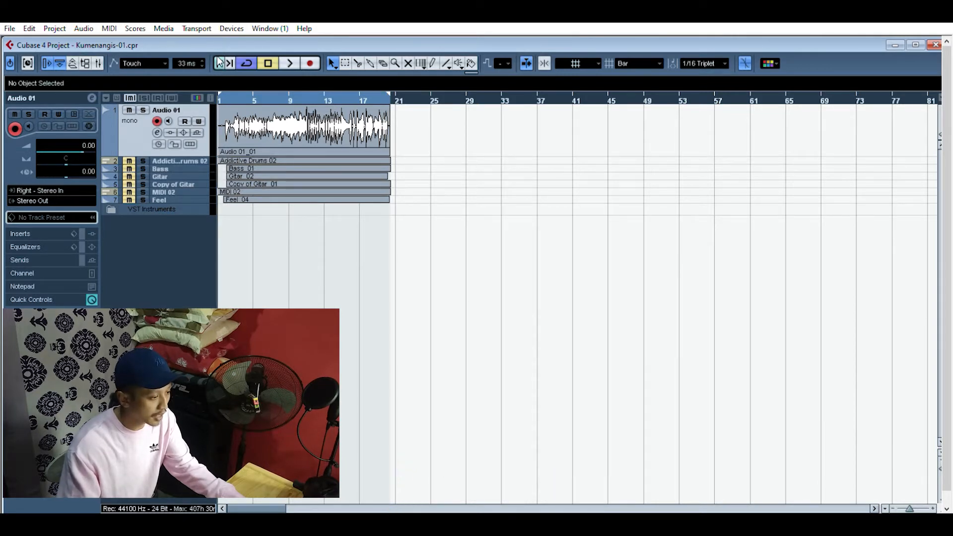
pyautogui.doubleClick(166, 104)
pyautogui.write('Guide')
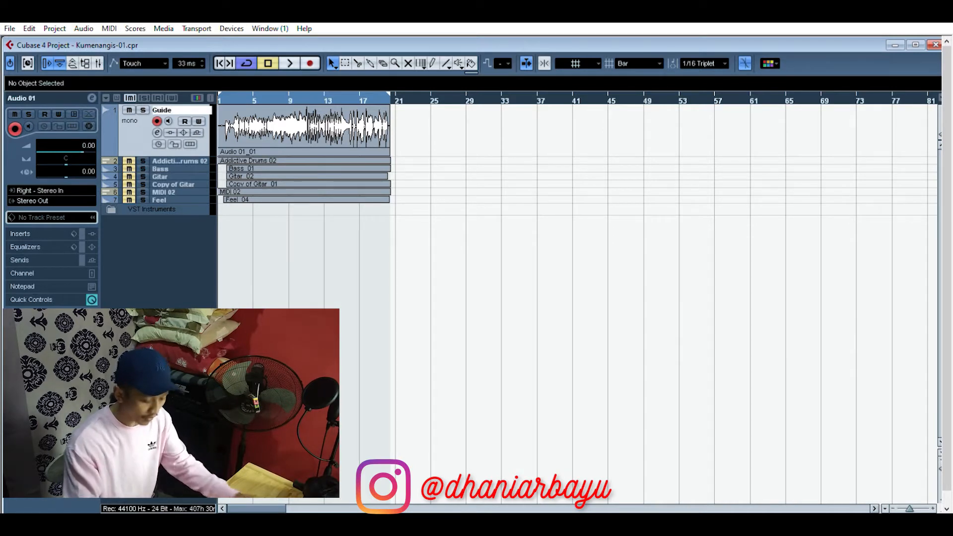
pyautogui.press('Return')
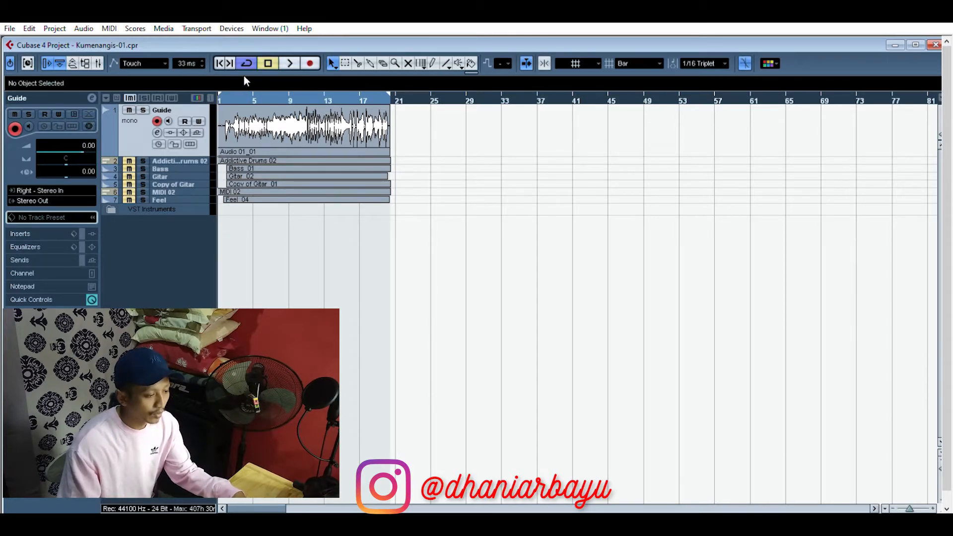
# Step: Play back the Guide track with the whole arrangement fitted across the timeline
pyautogui.moveTo(909, 507); pyautogui.dragTo(911, 502)
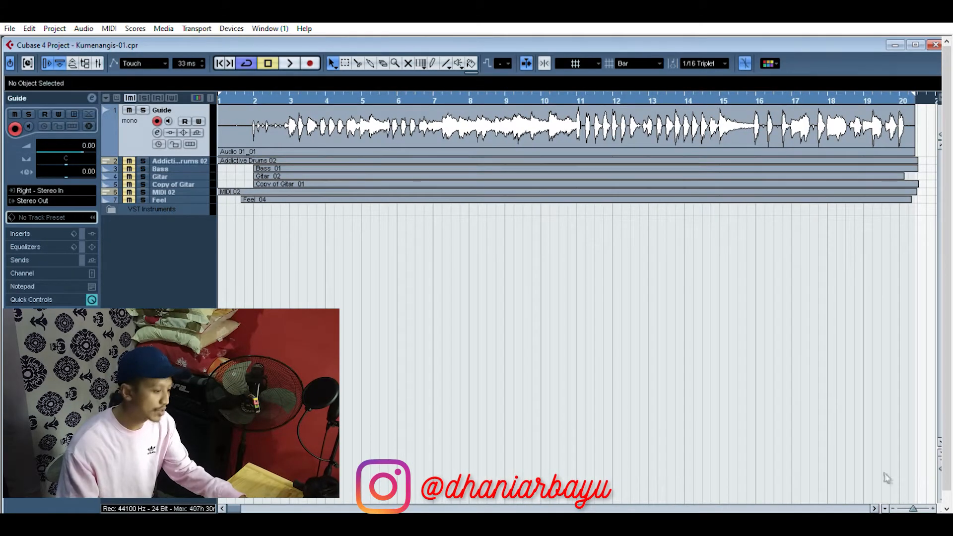
pyautogui.click(907, 502)
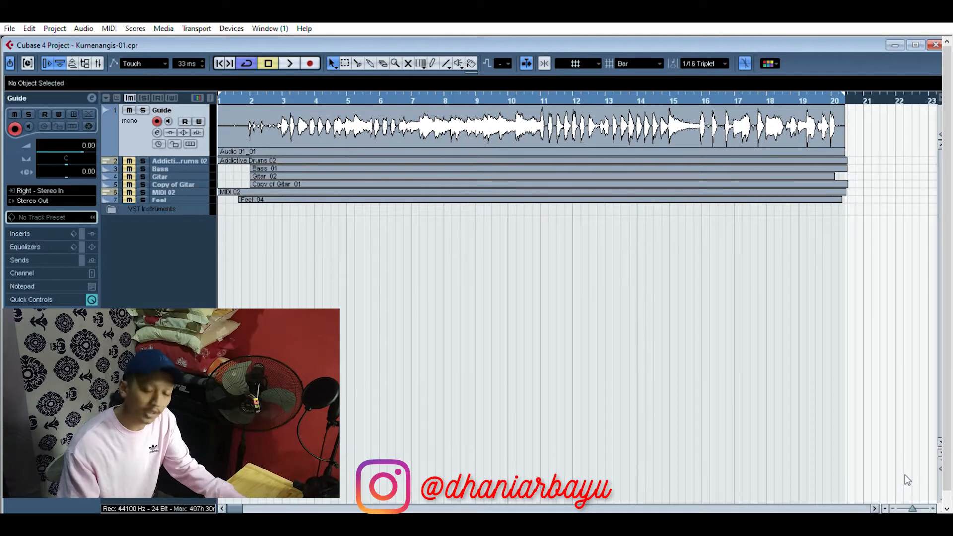
pyautogui.press('space')
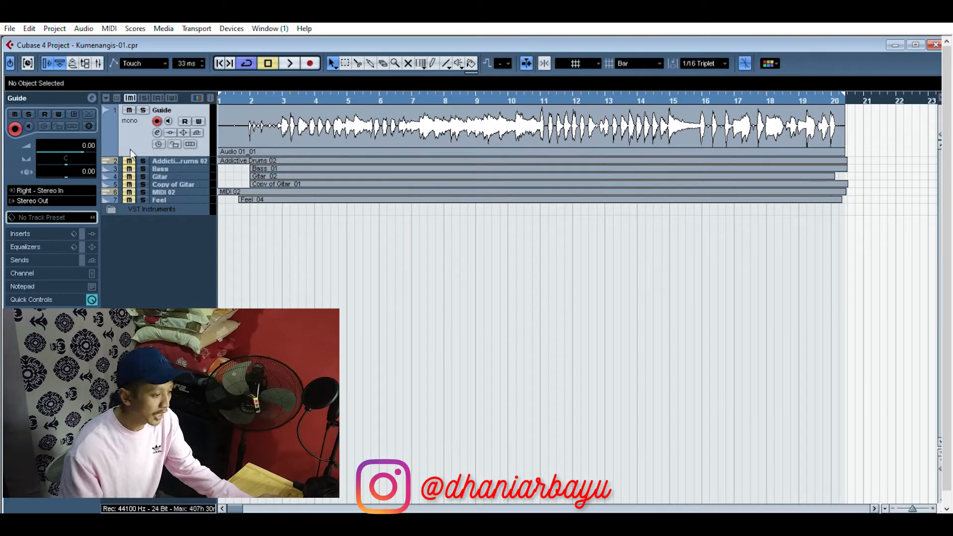
# Step: Enlarge and unmute the Addictive Drums 02 track, and briefly view the mixer channels
pyautogui.moveTo(190, 157); pyautogui.dragTo(187, 243)
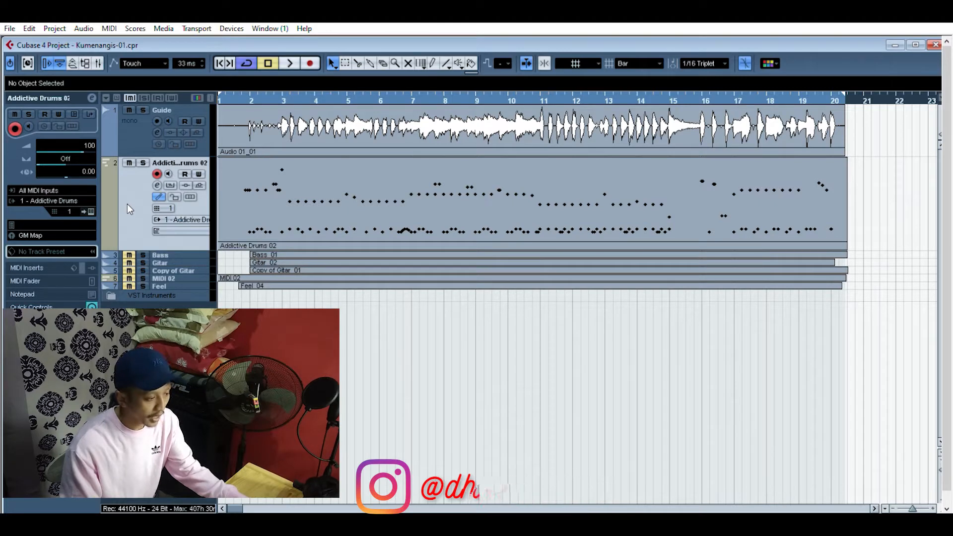
pyautogui.press('F3')
pyautogui.moveTo(361, 126); pyautogui.dragTo(189, 96)
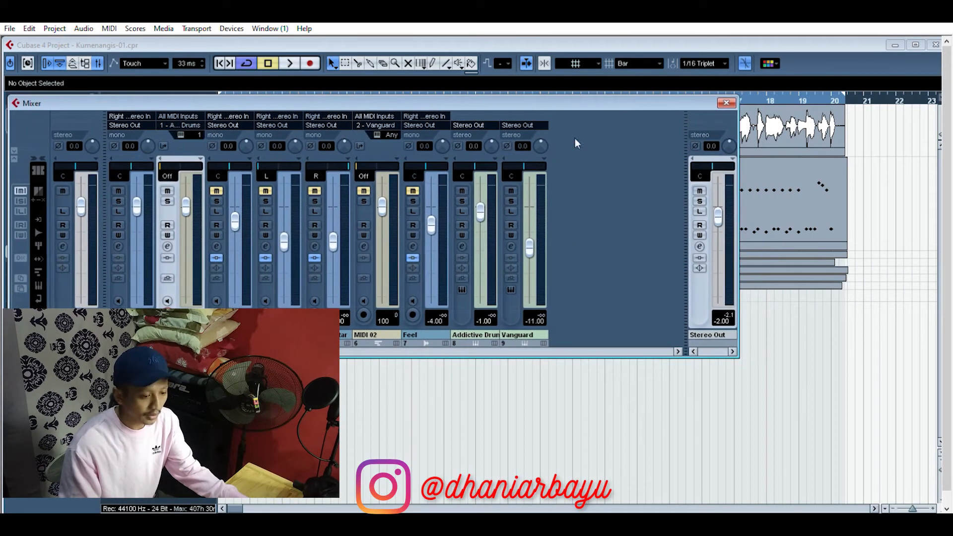
pyautogui.press('F3')
# Step: Open the Addictive Drums instrument's interface from the VST Instruments rack
pyautogui.press('F11')
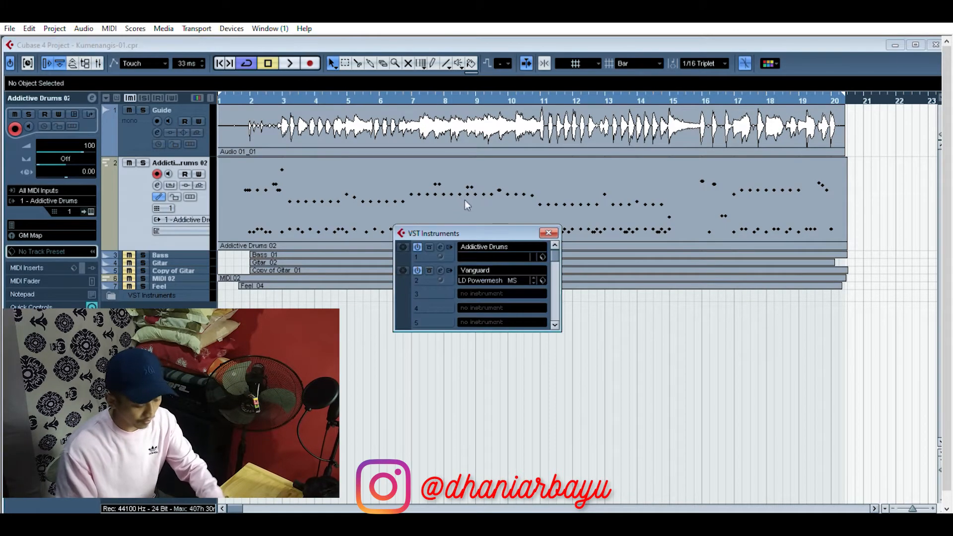
pyautogui.moveTo(476, 224); pyautogui.dragTo(494, 162)
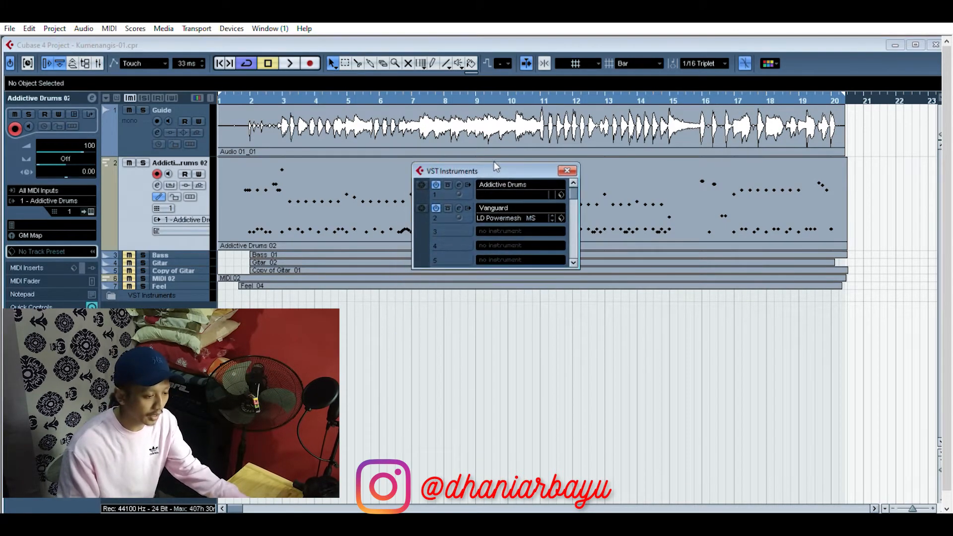
pyautogui.click(459, 184)
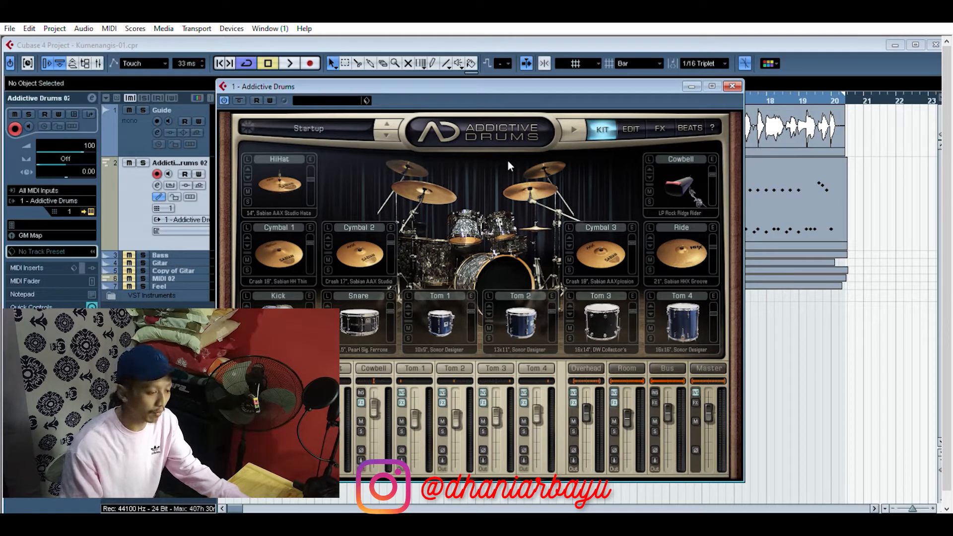
# Step: Audition every kit piece in Addictive Drums, from kick, snare and toms to cymbals, hi-hat and cowbell, and close the instrument windows
pyautogui.click(273, 304)
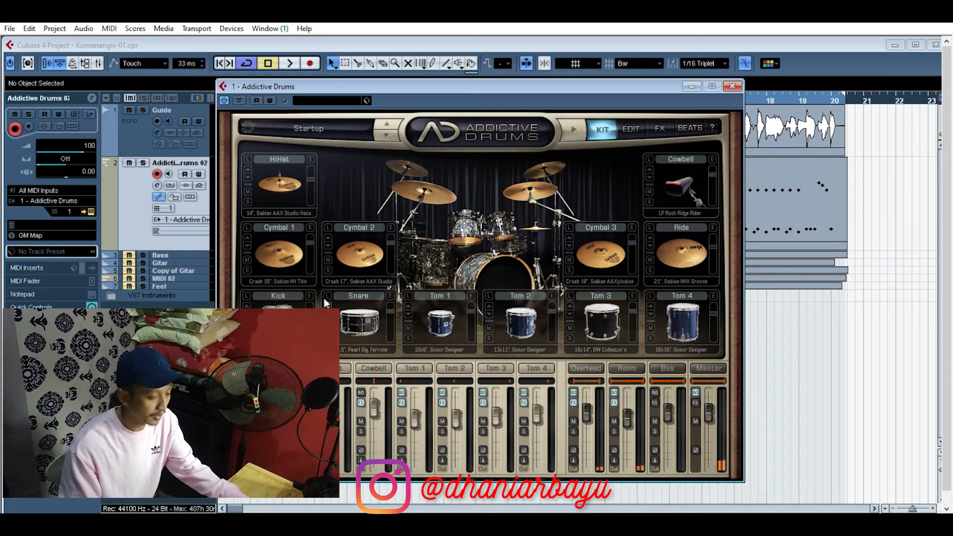
pyautogui.click(358, 321)
pyautogui.click(440, 321)
pyautogui.click(524, 317)
pyautogui.click(602, 317)
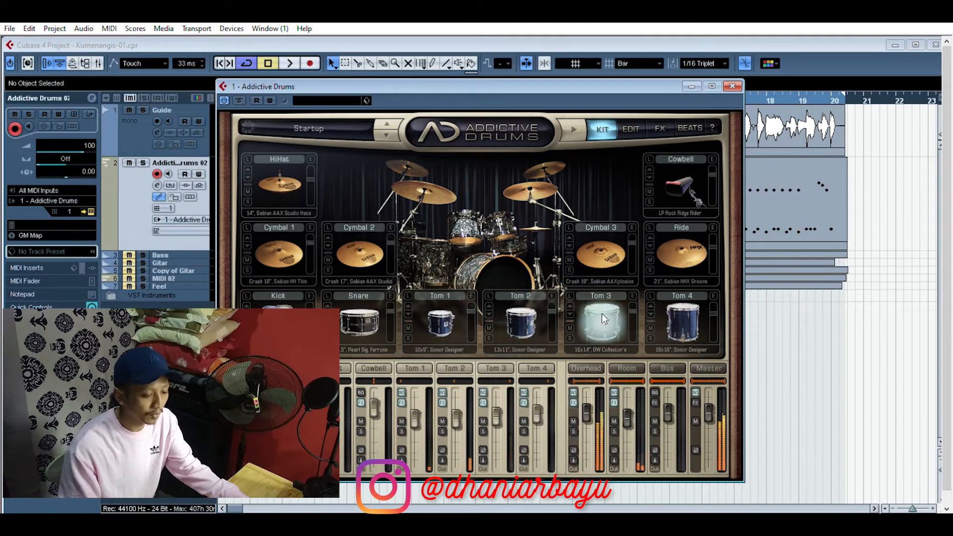
pyautogui.click(682, 321)
pyautogui.click(682, 253)
pyautogui.click(601, 254)
pyautogui.click(360, 254)
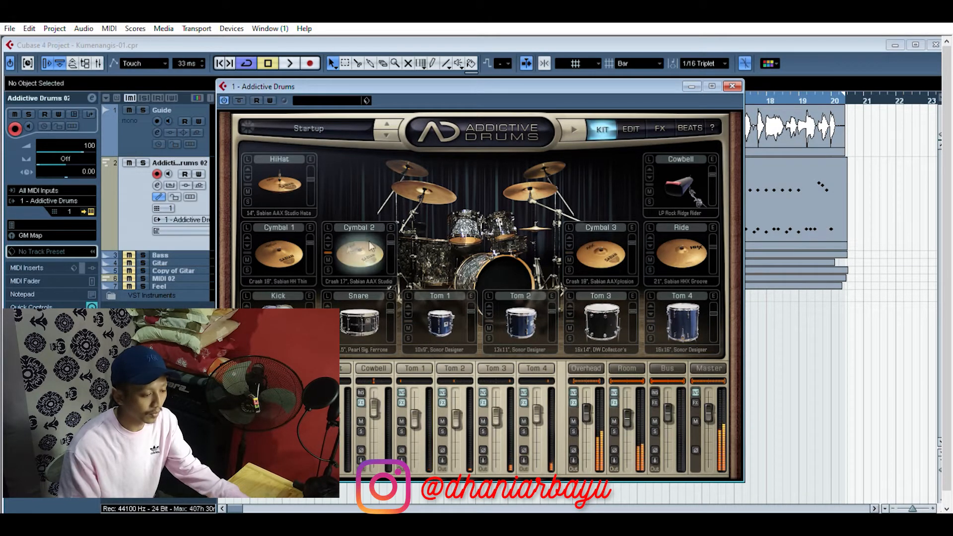
pyautogui.click(279, 254)
pyautogui.click(280, 185)
pyautogui.click(676, 179)
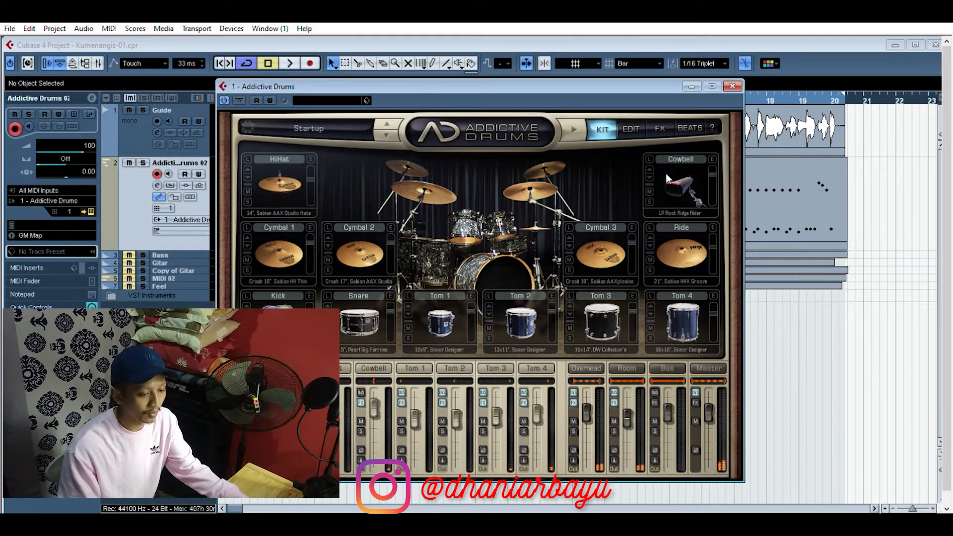
pyautogui.click(733, 84)
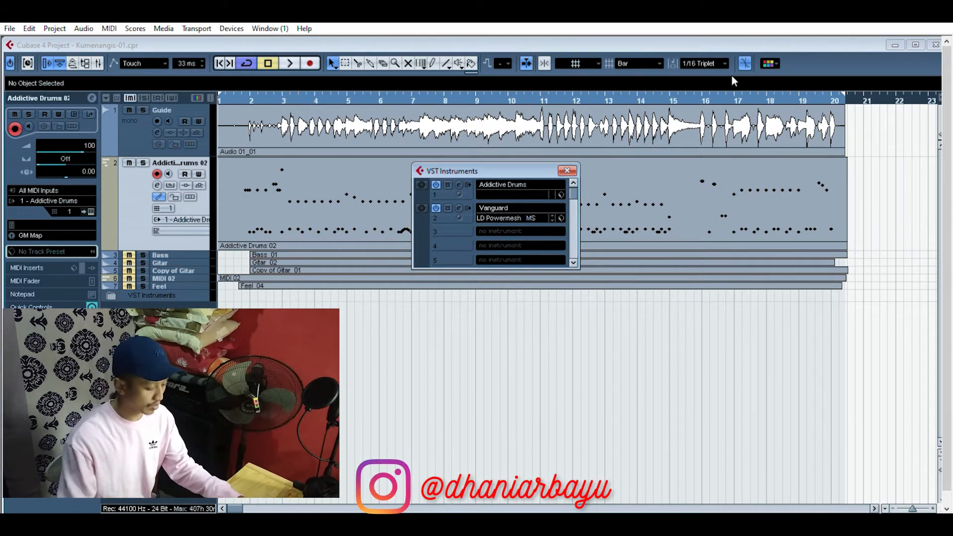
pyautogui.click(567, 171)
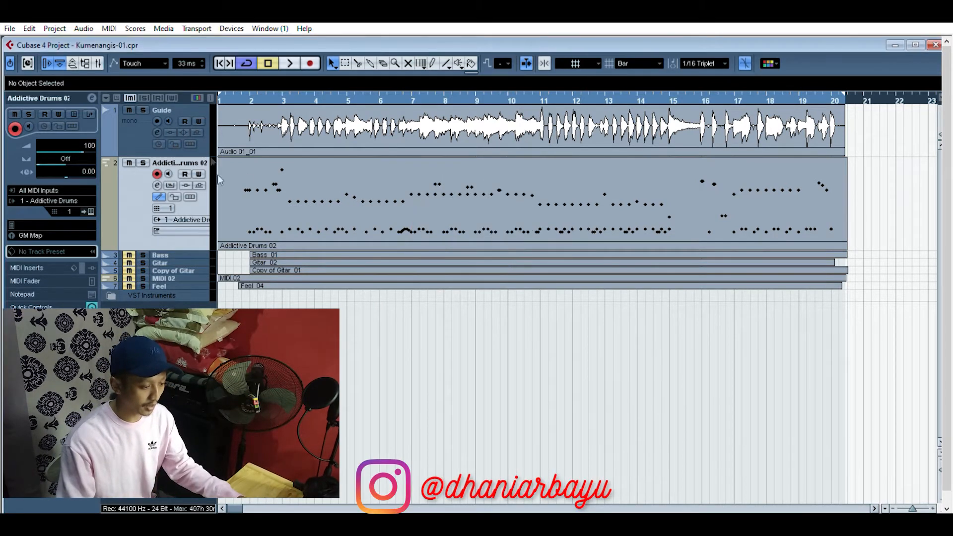
# Step: Open the Addictive Drums 02 part in the Drum Editor and try adding and removing Bass Drum and Acoustic Snare hits in bar 1
pyautogui.click(293, 177)
pyautogui.doubleClick(290, 181)
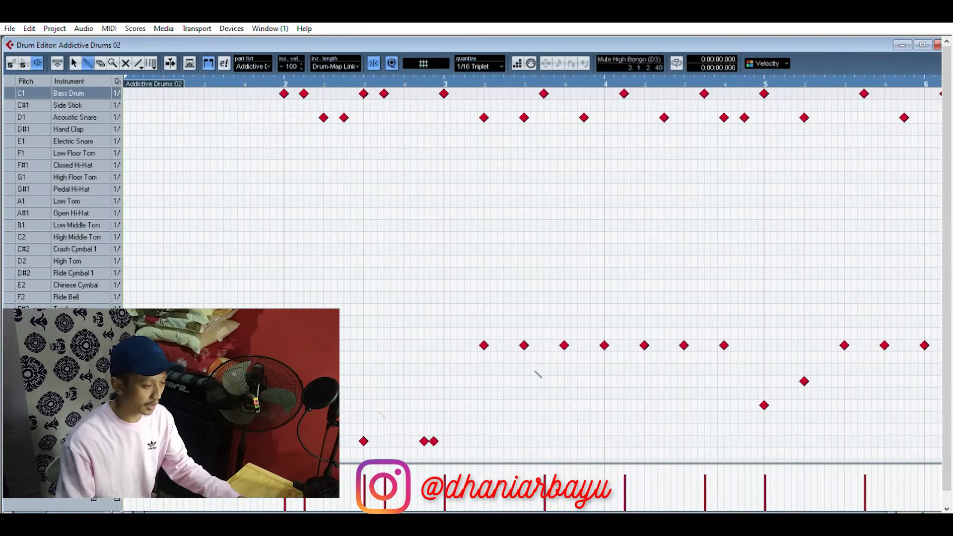
pyautogui.click(244, 93)
pyautogui.click(243, 94)
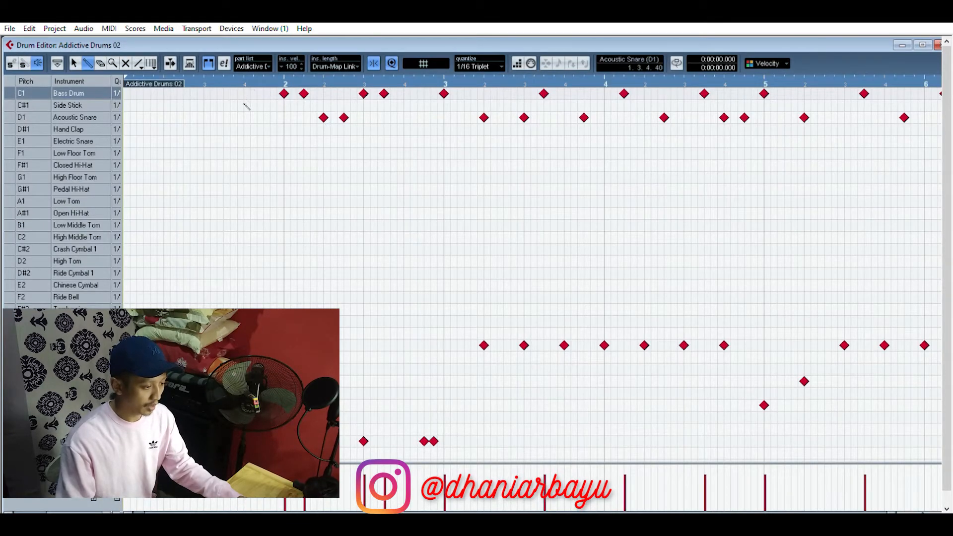
pyautogui.click(244, 117)
pyautogui.click(244, 118)
pyautogui.click(244, 93)
pyautogui.click(244, 94)
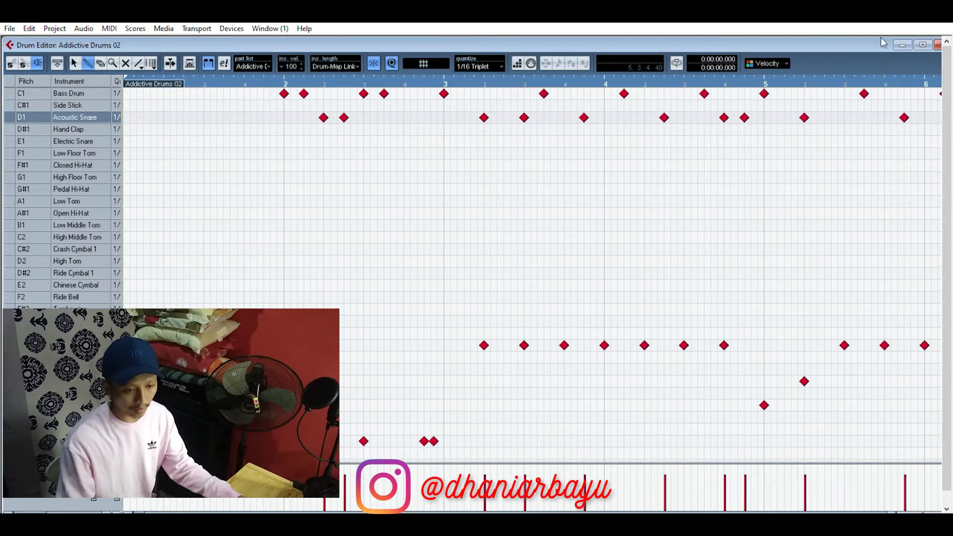
# Step: Review the drum pattern across the whole part in the Drum Editor and close the editor
pyautogui.moveTo(887, 34); pyautogui.dragTo(865, 32)
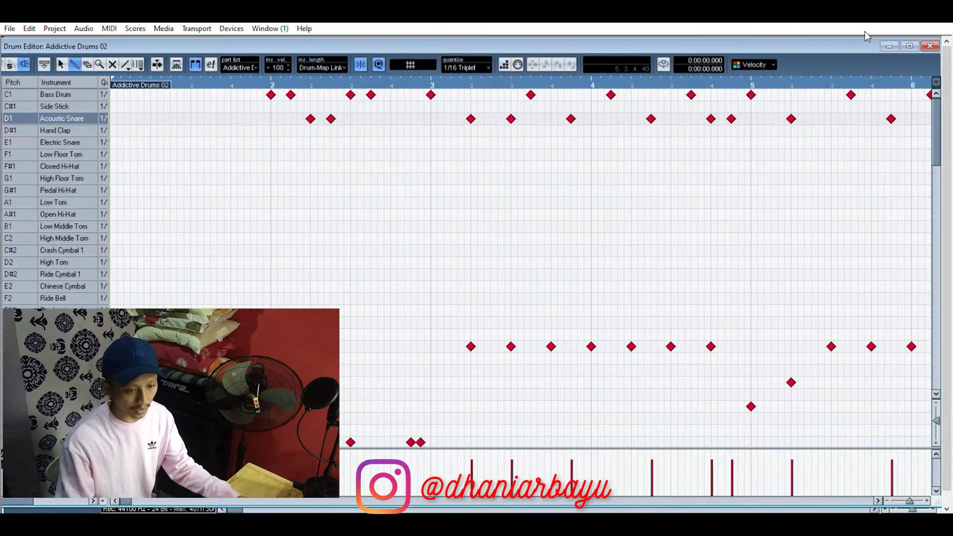
pyautogui.moveTo(911, 501); pyautogui.dragTo(907, 501)
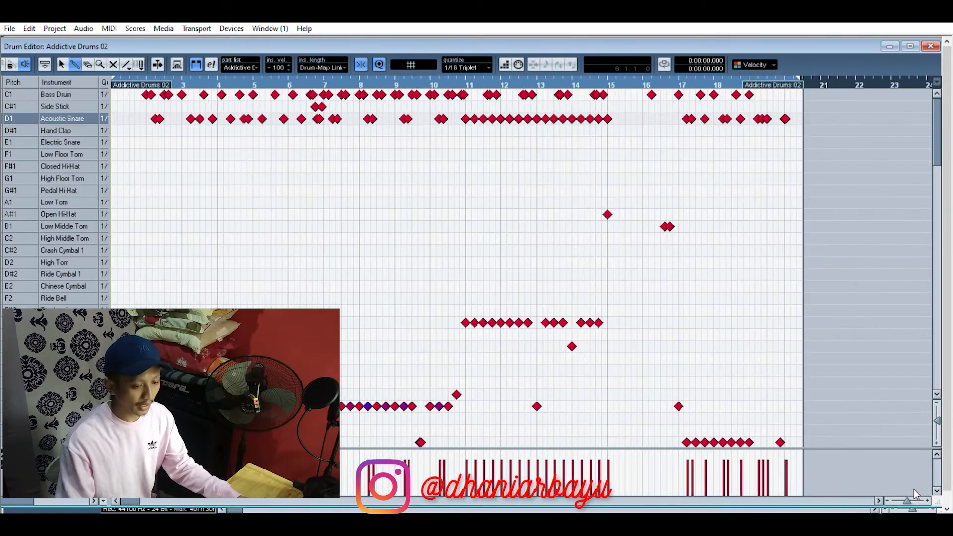
pyautogui.click(933, 44)
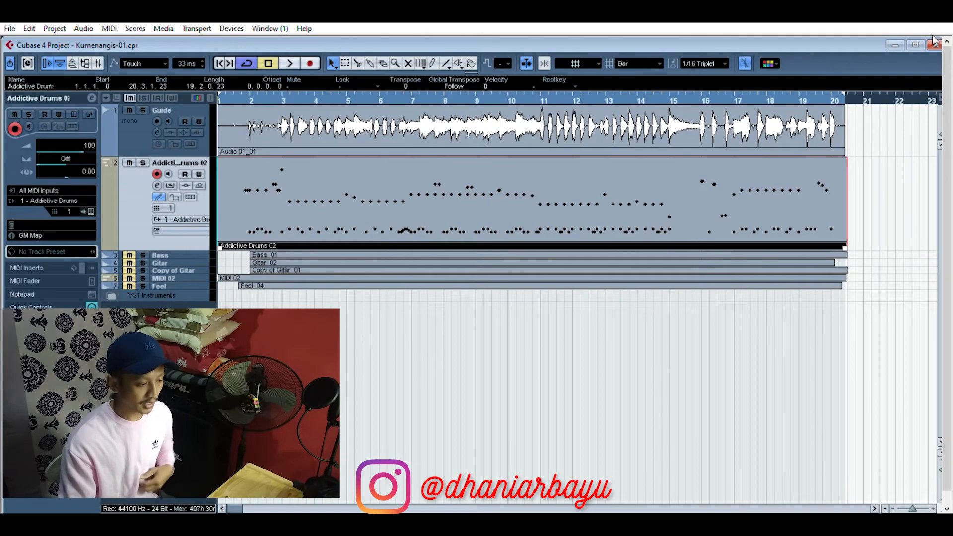
pyautogui.press('3')
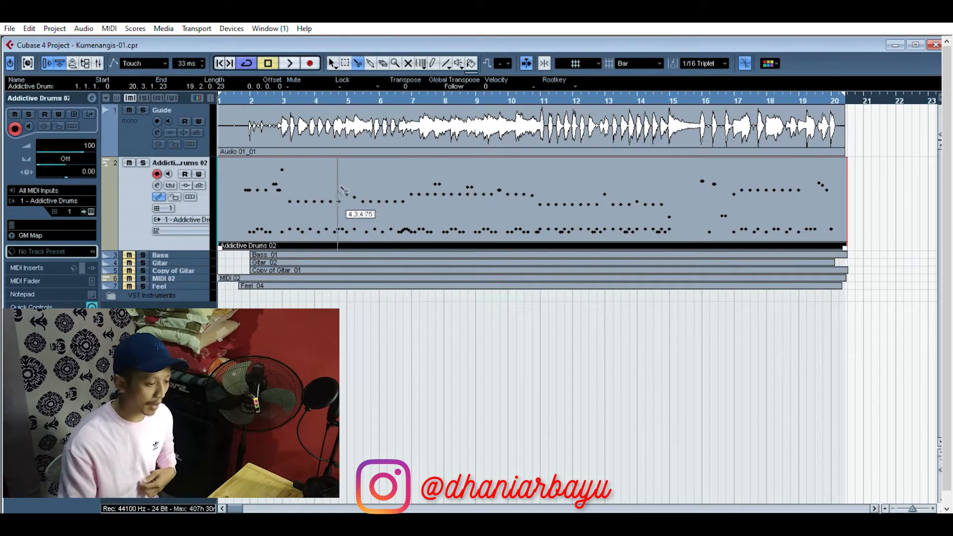
pyautogui.press('1')
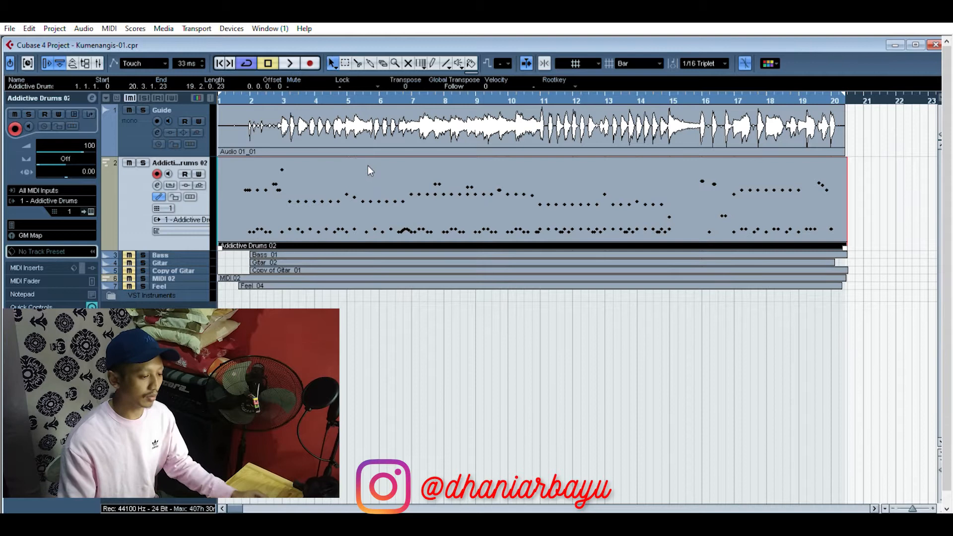
pyautogui.click(355, 291)
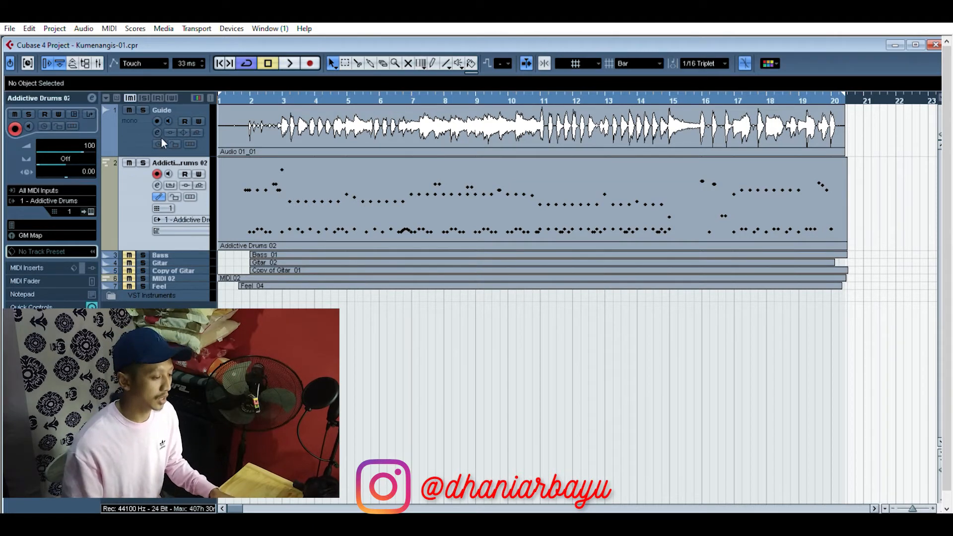
# Step: Play back the Guide and Addictive Drums 02 tracks together, and return the playhead to the project start
pyautogui.click(242, 89)
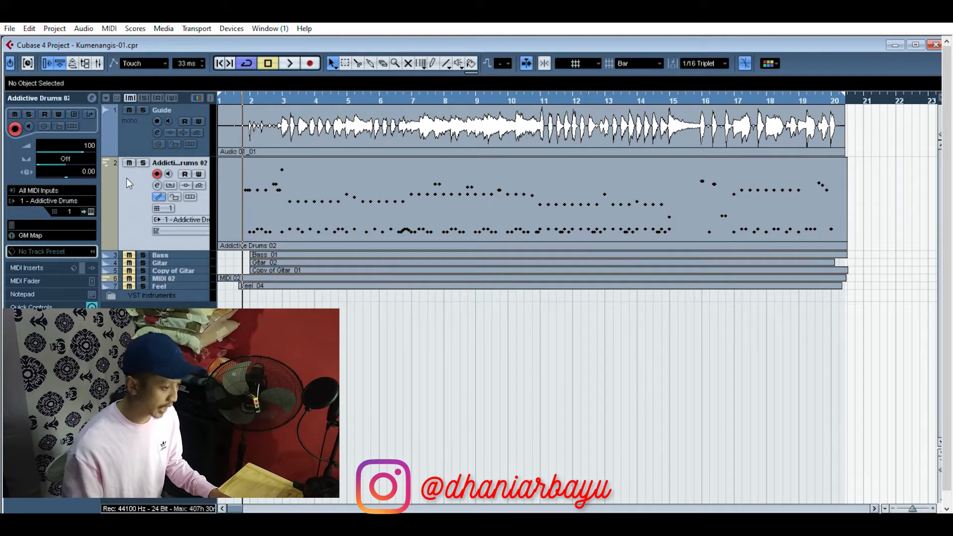
pyautogui.press('space')
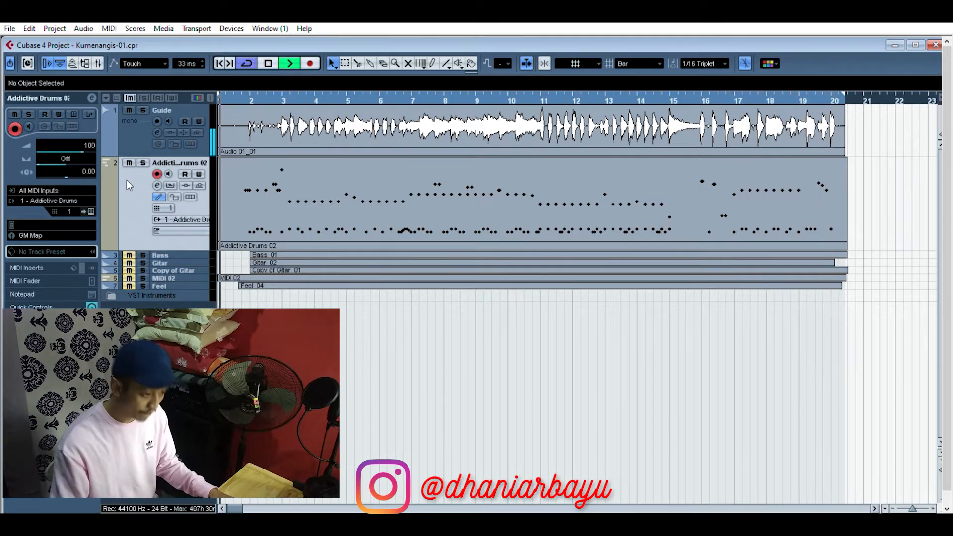
pyautogui.press('space')
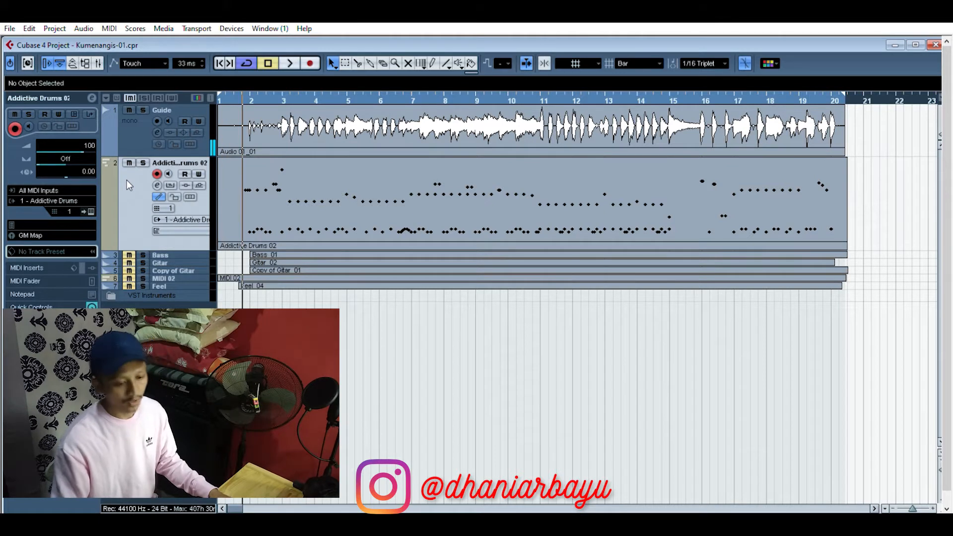
pyautogui.click(219, 59)
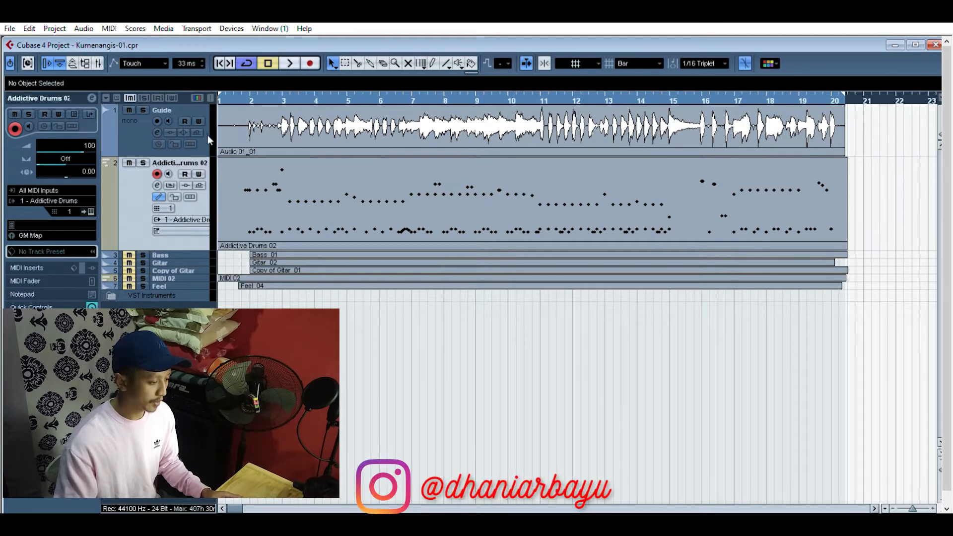
# Step: Color the Addictive Drums 02 track orange-red, Guide yellow, Bass green and Gitar blue, and disarm recording on the drum track
pyautogui.click(197, 97)
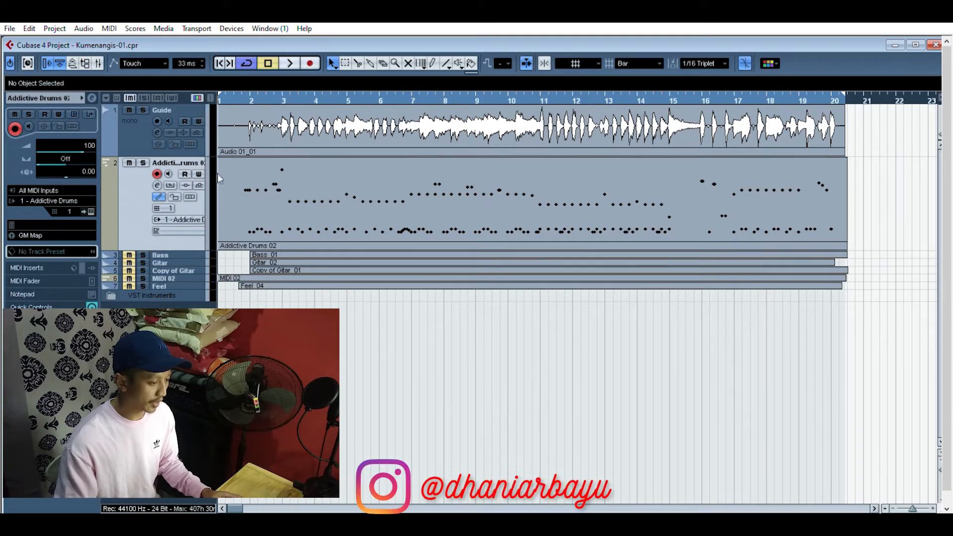
pyautogui.click(231, 181)
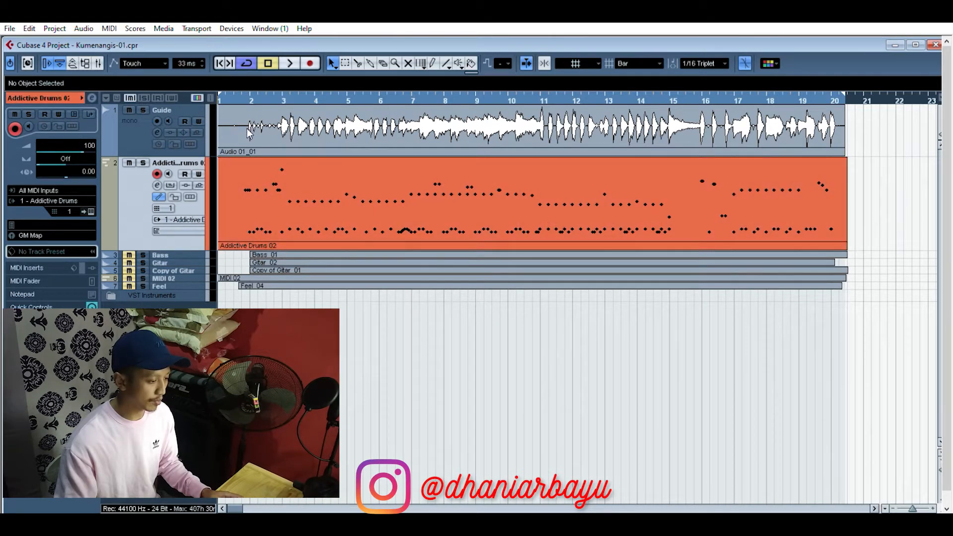
pyautogui.click(273, 131)
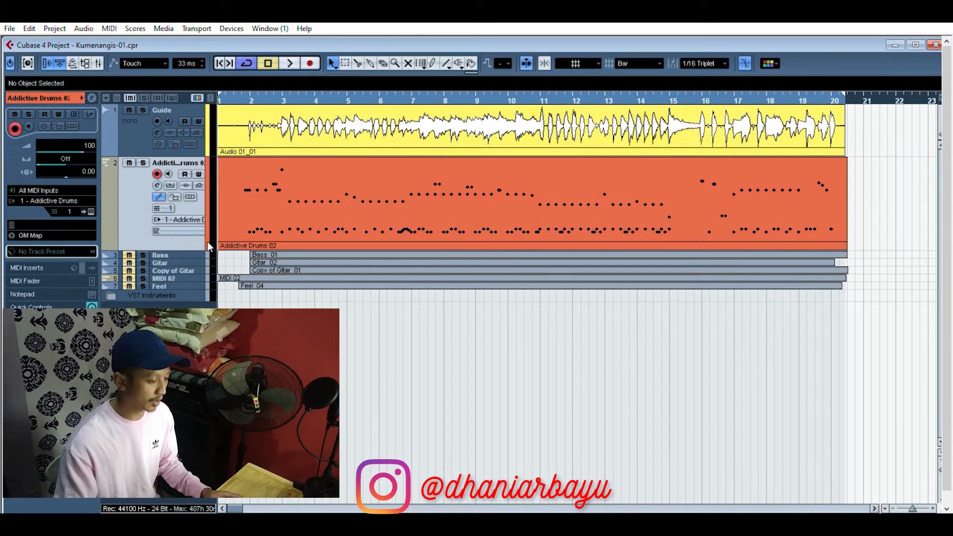
pyautogui.click(288, 253)
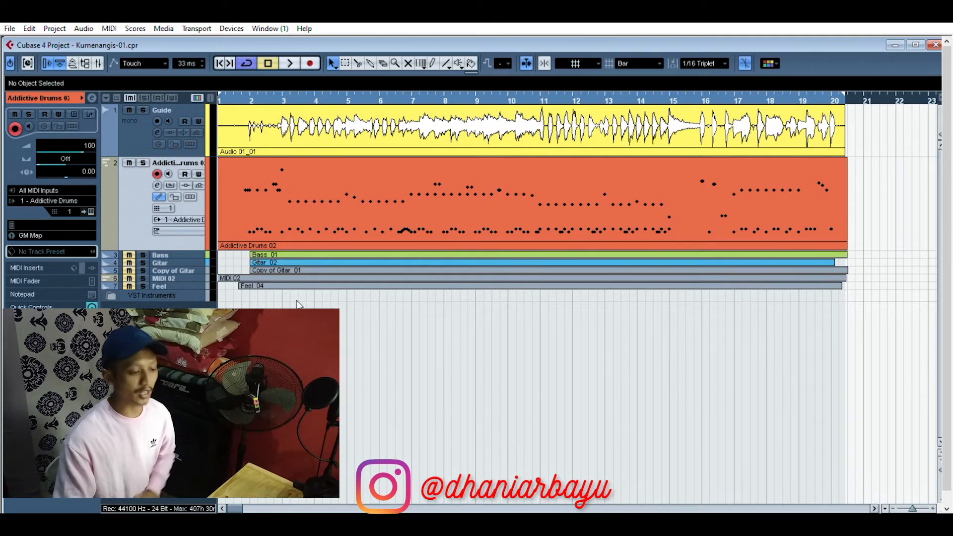
pyautogui.click(157, 174)
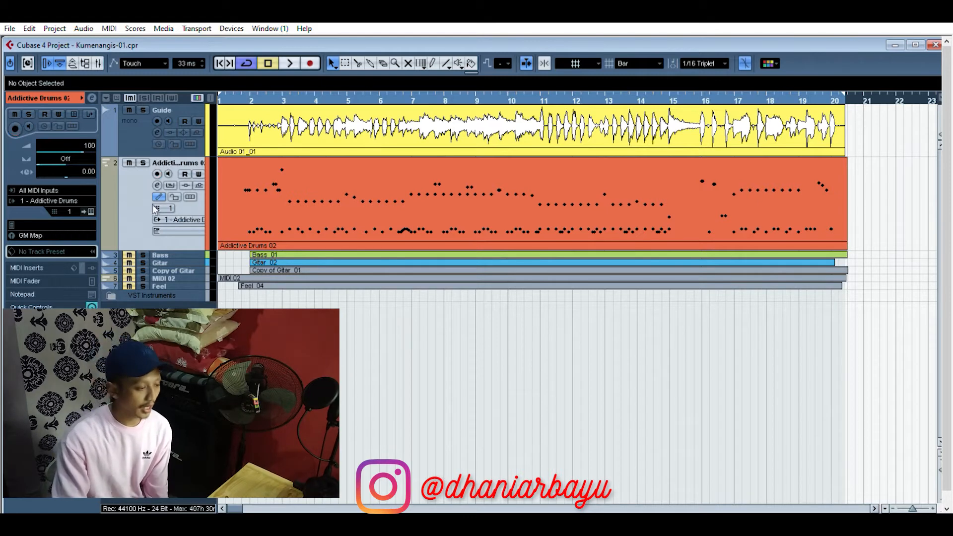
# Step: Unmute the Bass track, enlarge its lane, disarm its recording, and place the playhead just after the start of bar 2
pyautogui.click(135, 251)
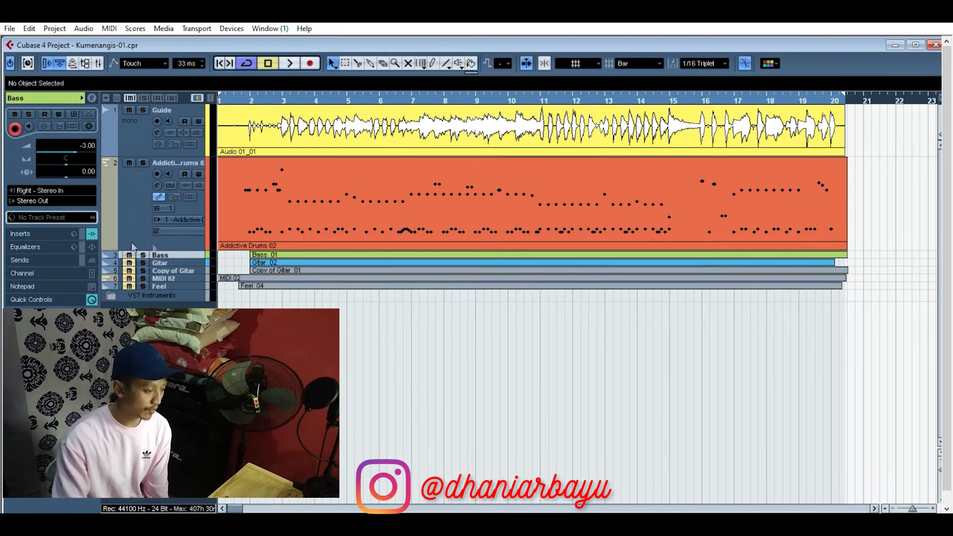
pyautogui.moveTo(183, 257); pyautogui.dragTo(183, 333)
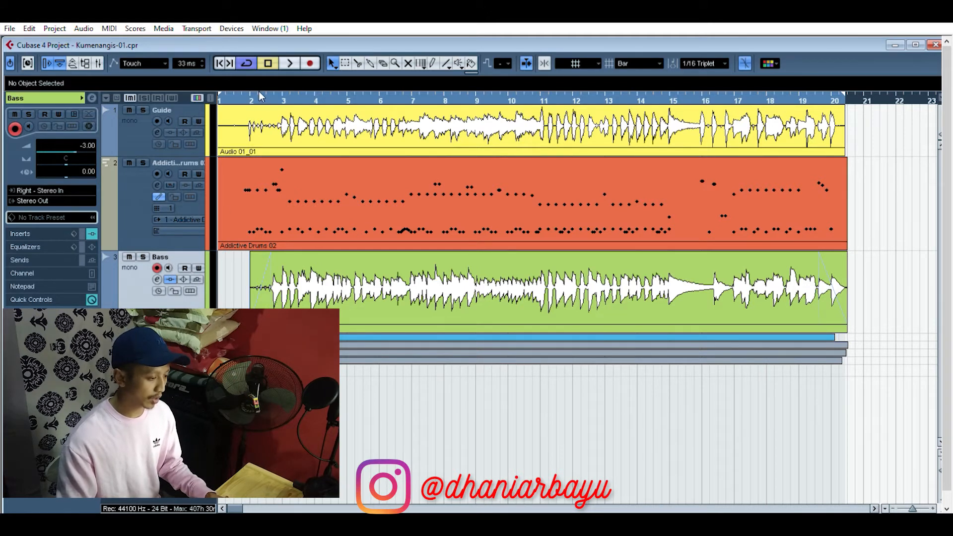
pyautogui.click(258, 95)
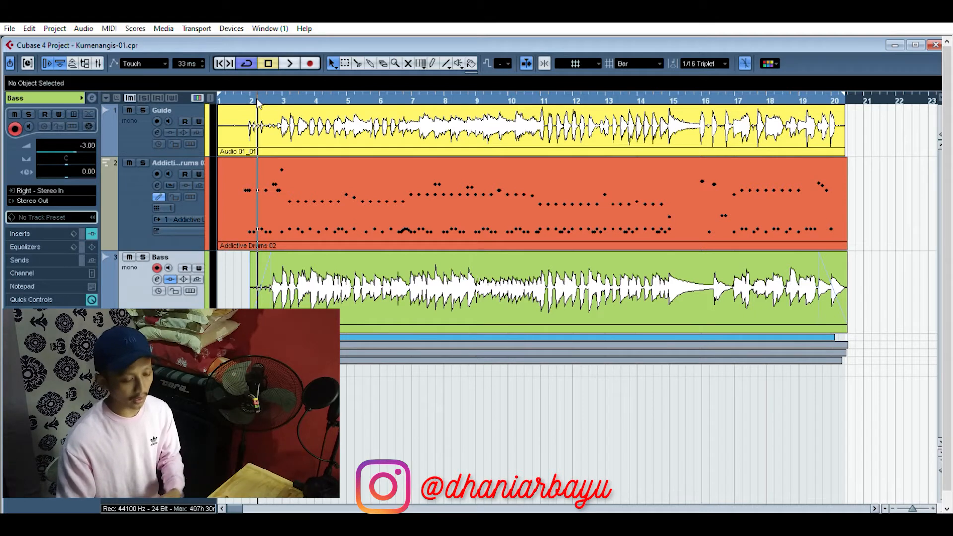
pyautogui.click(157, 268)
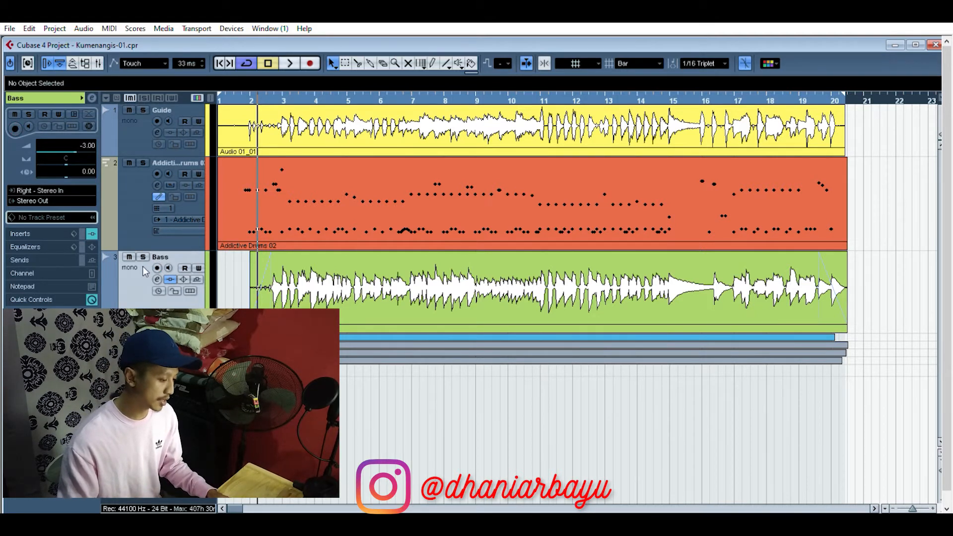
# Step: Play back the Guide, Addictive Drums 02 and Bass tracks together, and return the playhead to the project start
pyautogui.press('space')
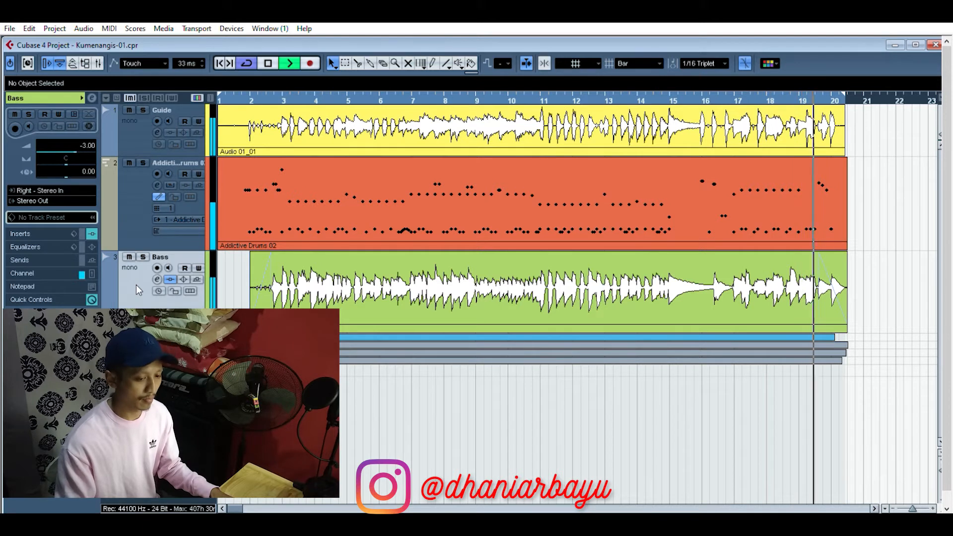
pyautogui.press('space')
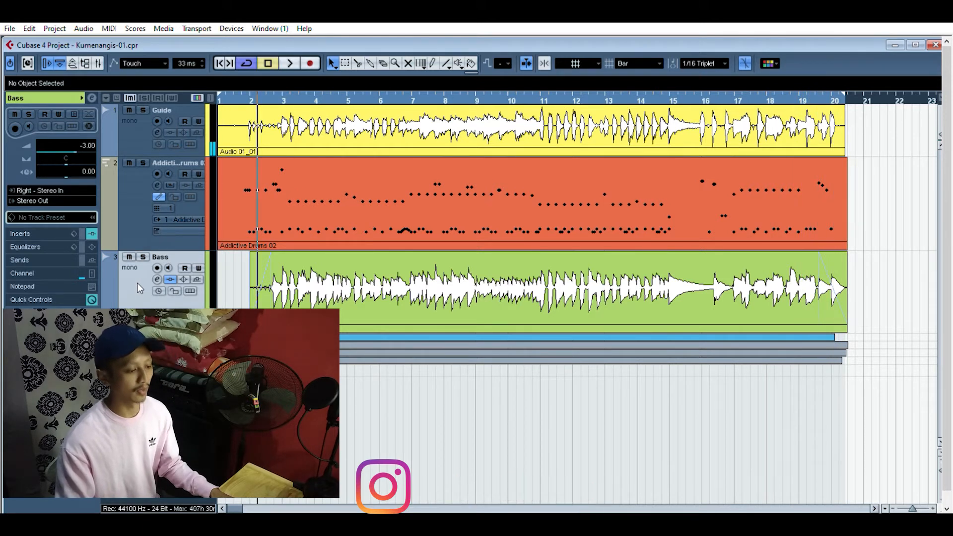
pyautogui.press('.')
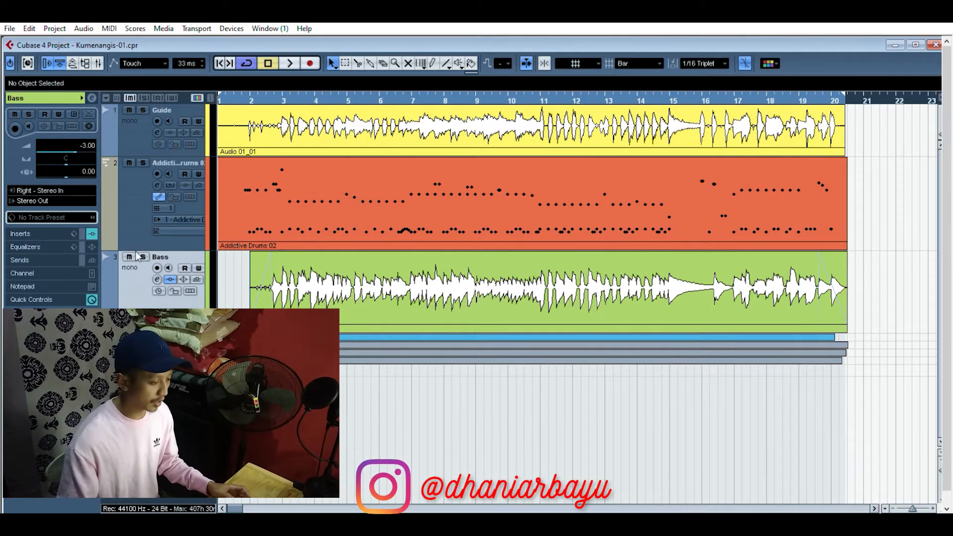
# Step: Examine the RBass Mono insert in the Bass channel settings from the Mixer, and close the plug-in, channel and Mixer windows
pyautogui.click(98, 63)
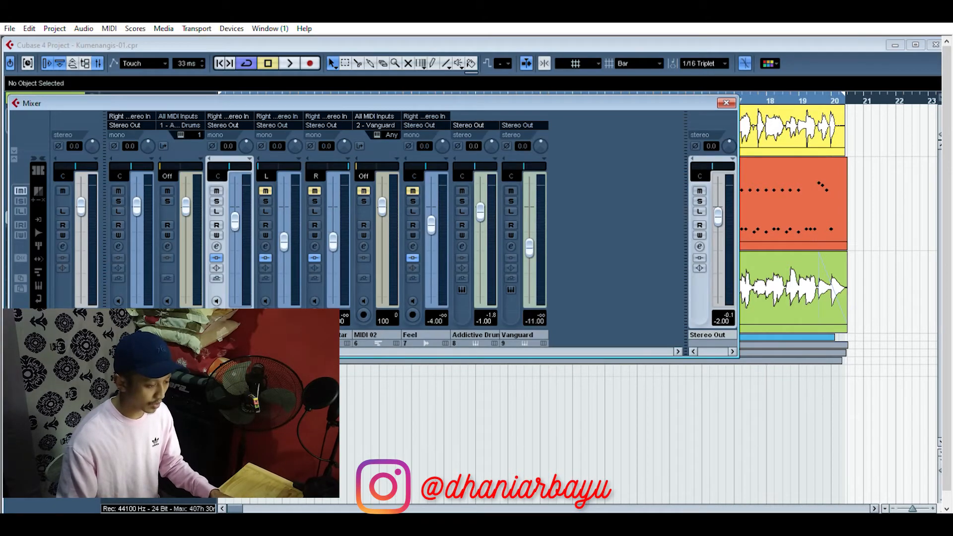
pyautogui.click(217, 246)
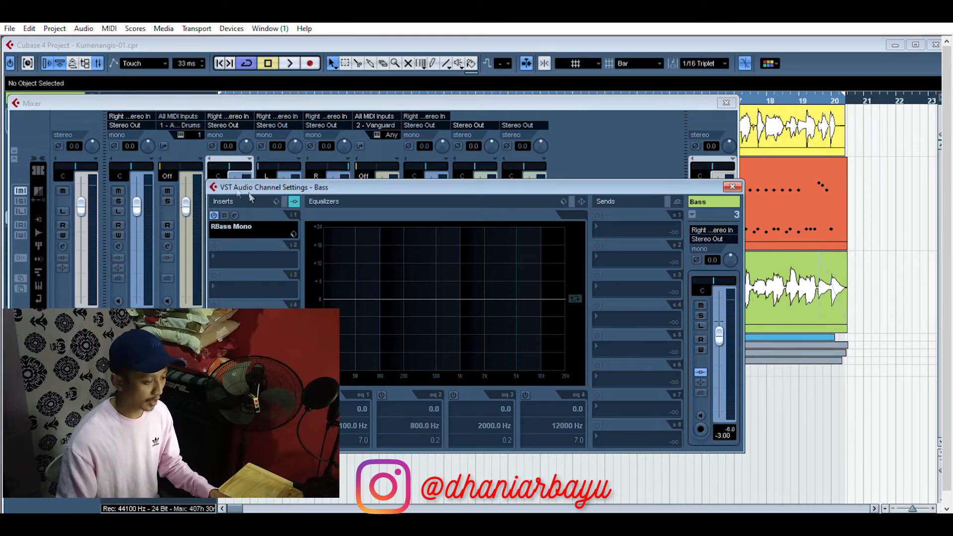
pyautogui.click(234, 215)
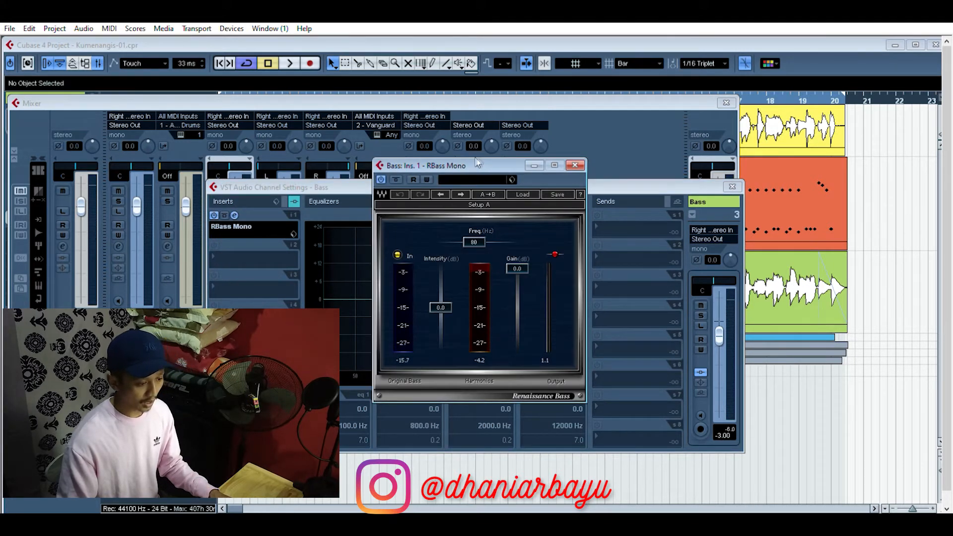
pyautogui.moveTo(477, 162); pyautogui.dragTo(392, 144)
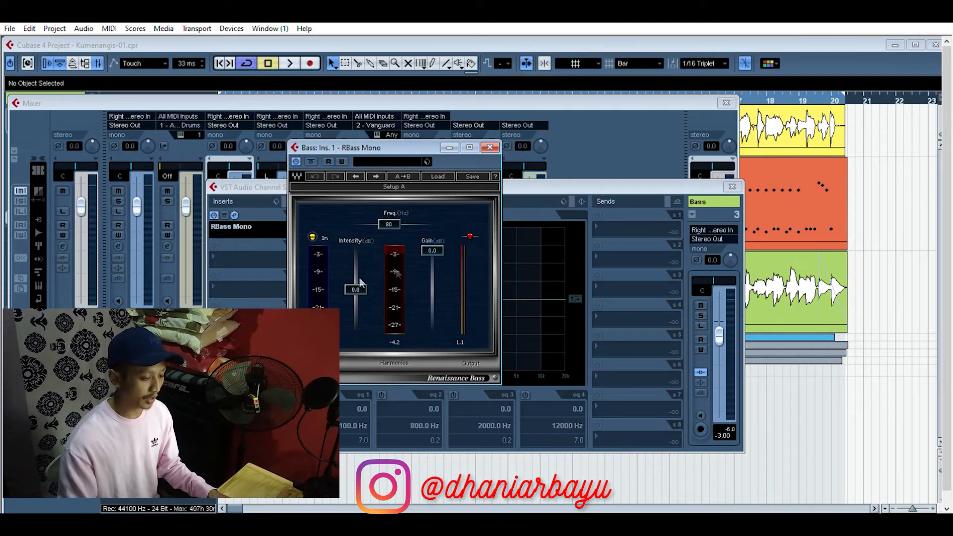
pyautogui.click(490, 147)
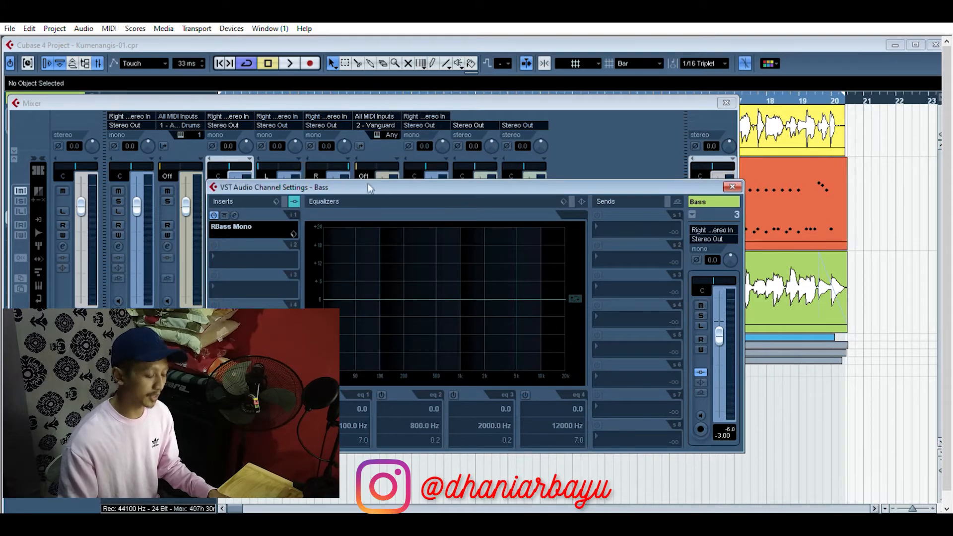
pyautogui.click(732, 187)
pyautogui.click(726, 103)
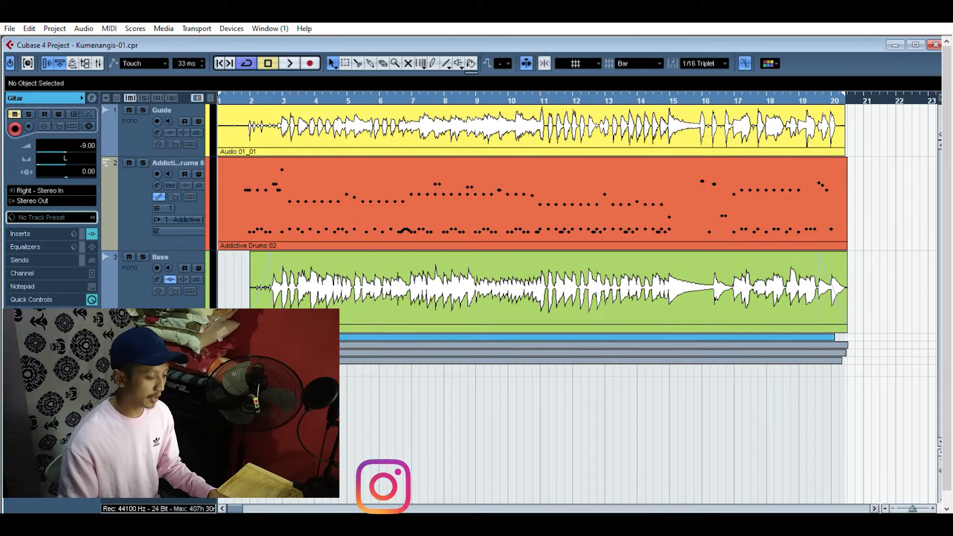
# Step: Unmute and enlarge the Gitar and Copy of Gitar tracks, color Copy of Gitar blue, and place the playhead midway through bar 1
pyautogui.click(130, 337)
pyautogui.moveTo(159, 341); pyautogui.dragTo(159, 466)
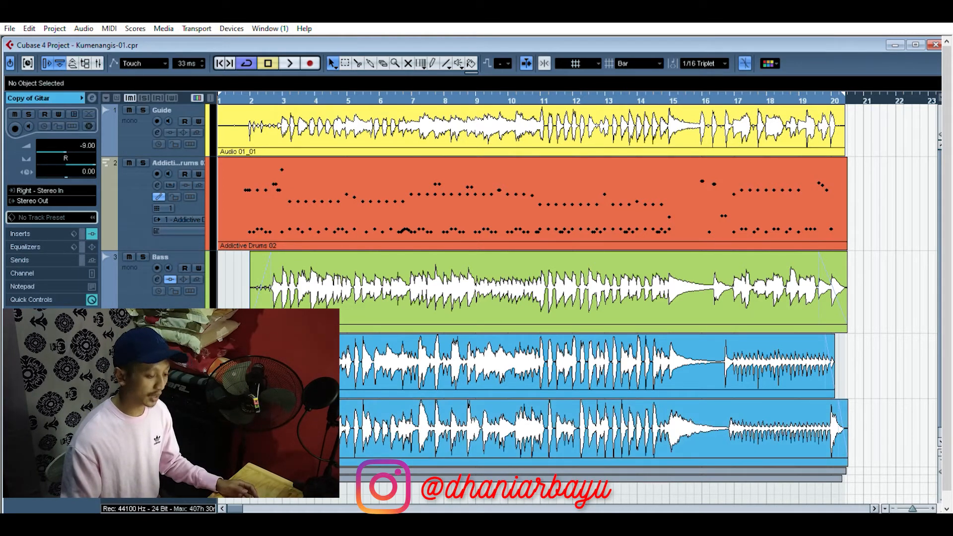
pyautogui.scroll(-1, 521, 298)
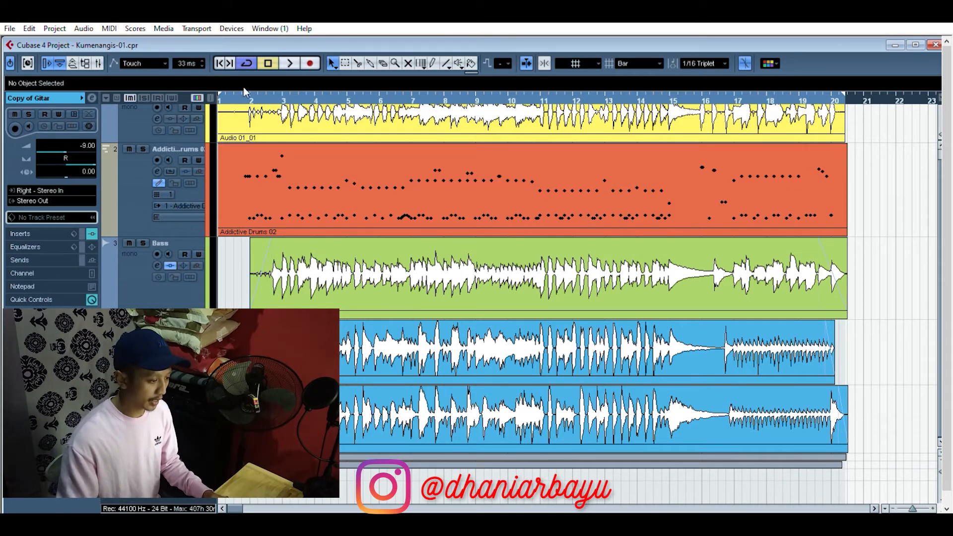
pyautogui.moveTo(232, 94); pyautogui.dragTo(232, 97)
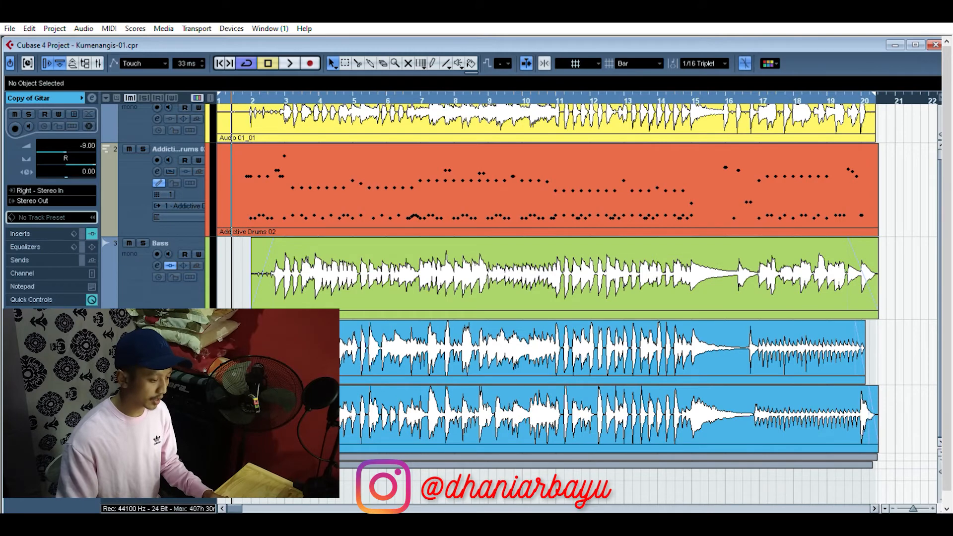
# Step: Examine the Guitar Rig 5 insert and its Dual Riff preset rack on the Gitar channel, and close its windows and the Mixer
pyautogui.press('F3')
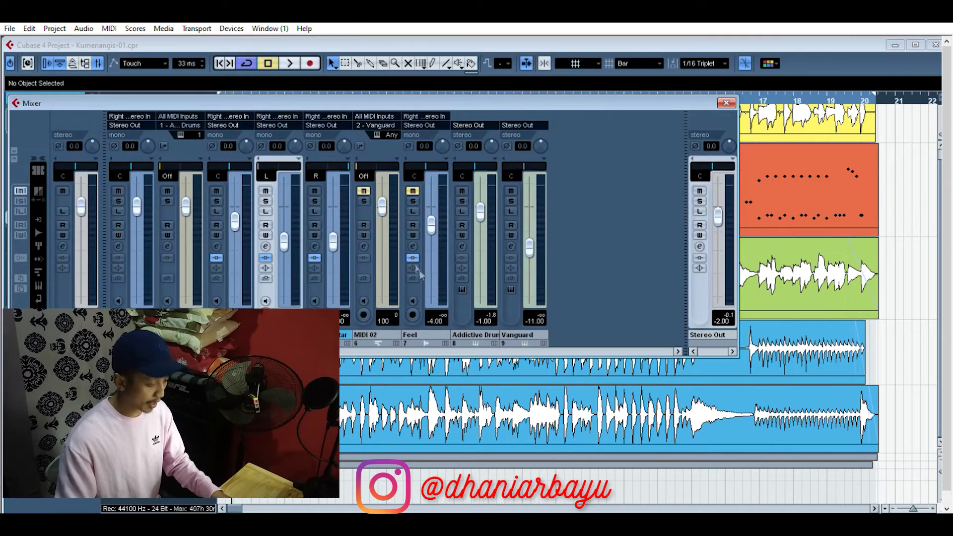
pyautogui.click(265, 246)
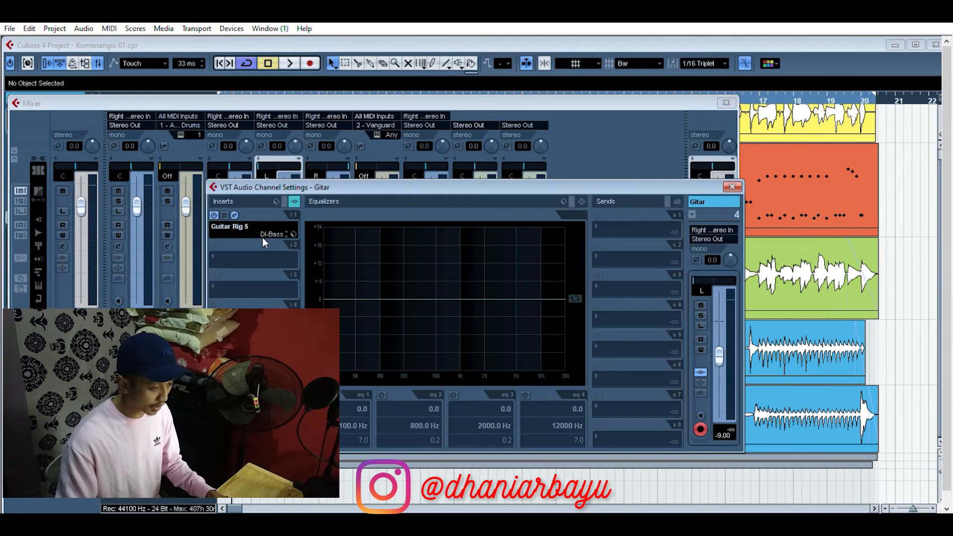
pyautogui.click(235, 215)
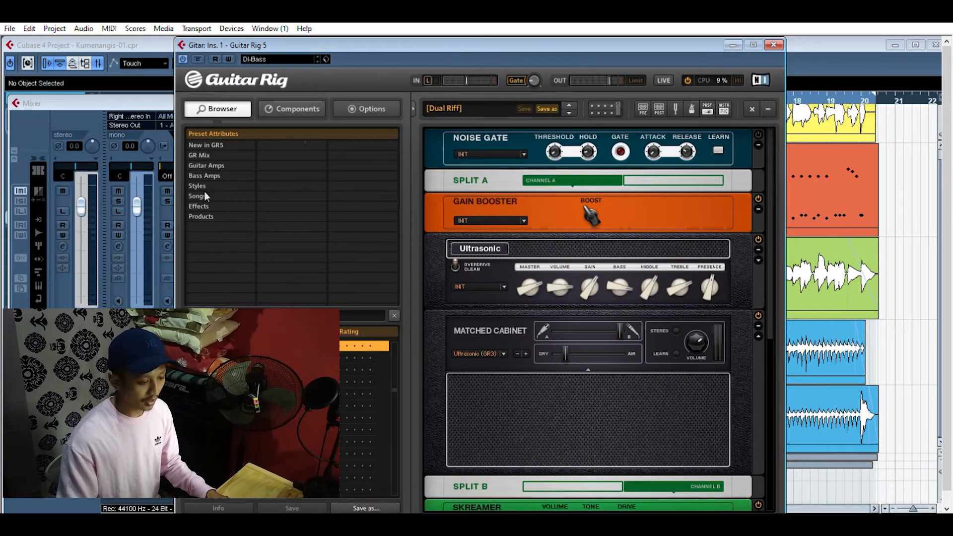
pyautogui.scroll(-6, 599, 268)
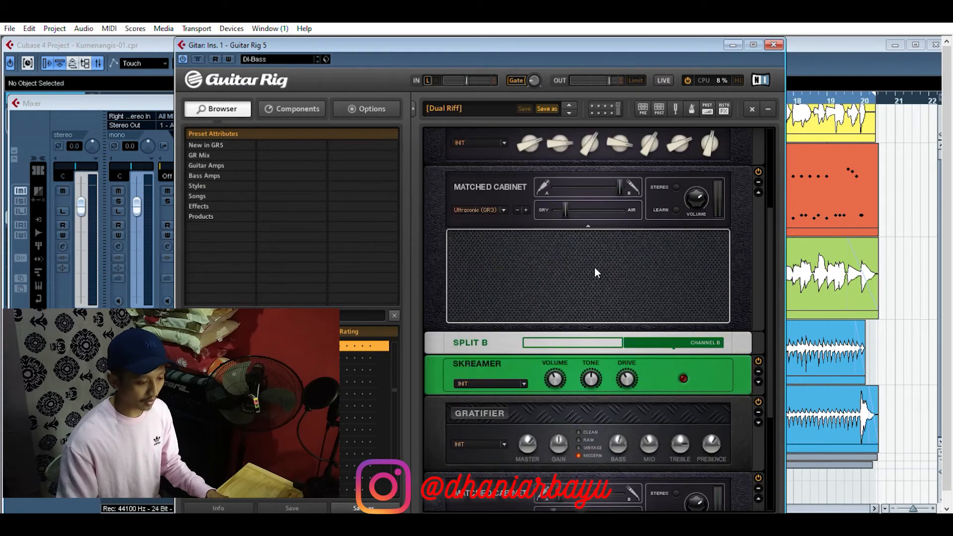
pyautogui.scroll(4, 596, 269)
pyautogui.scroll(2, 594, 266)
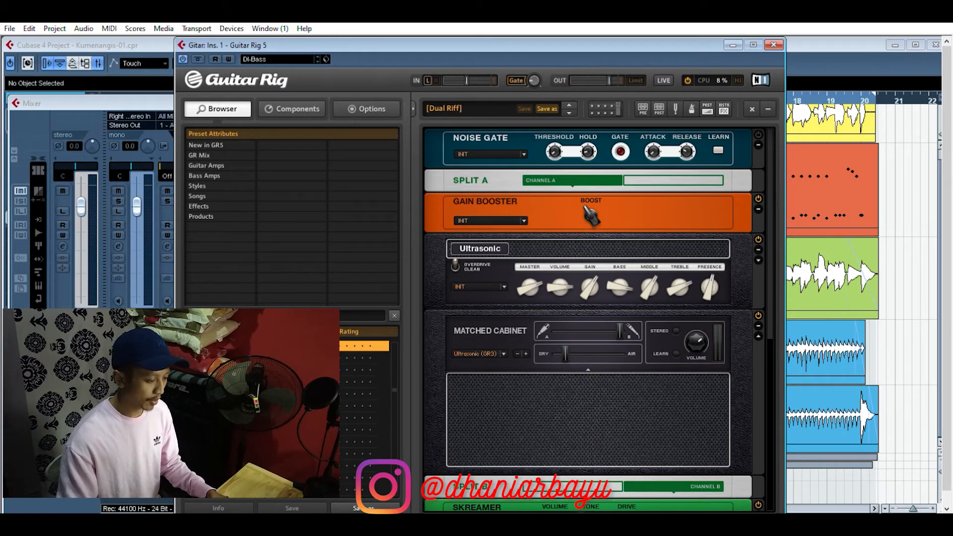
pyautogui.scroll(1, 238, 358)
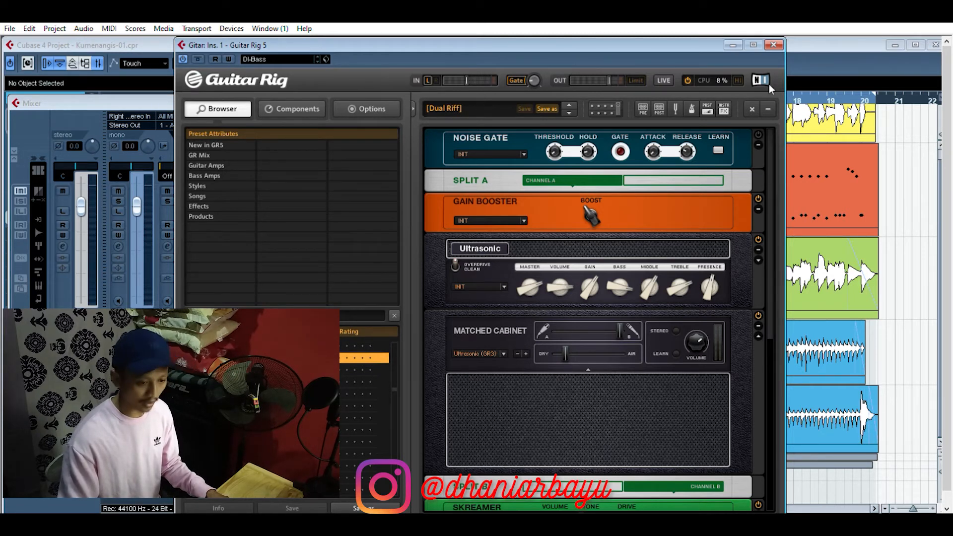
pyautogui.click(774, 45)
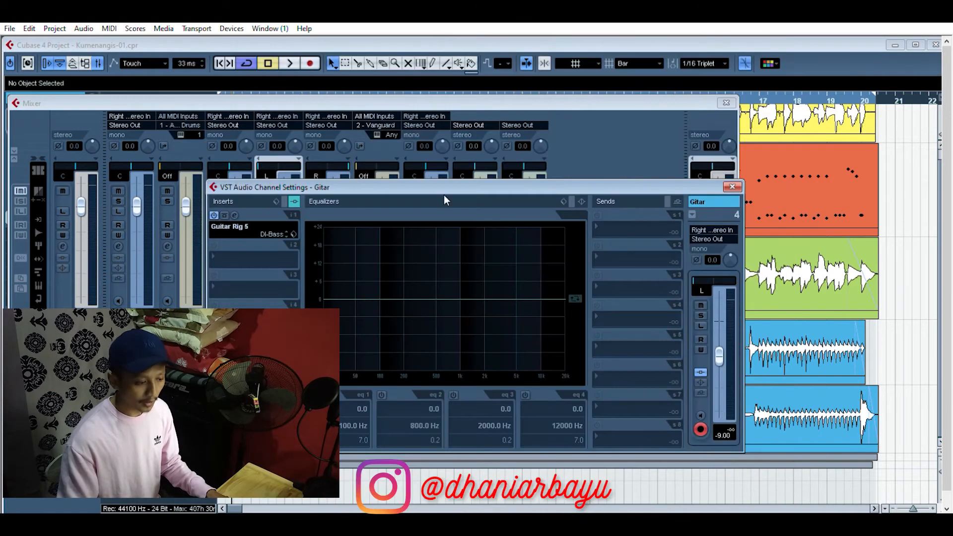
pyautogui.click(732, 185)
pyautogui.click(726, 103)
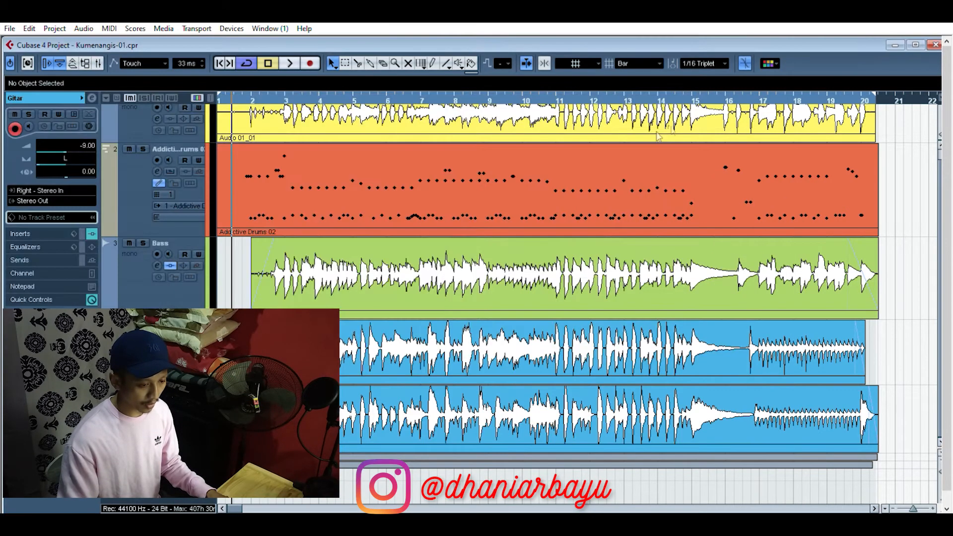
# Step: Play back the arrangement with both guitar tracks, select Copy of Gitar, and return the playhead to the project start
pyautogui.press('space')
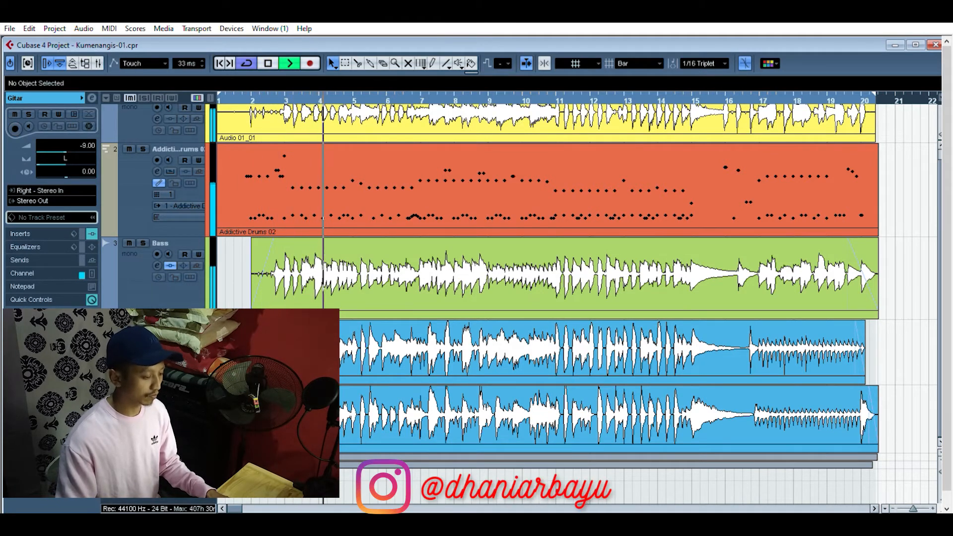
pyautogui.click(166, 398)
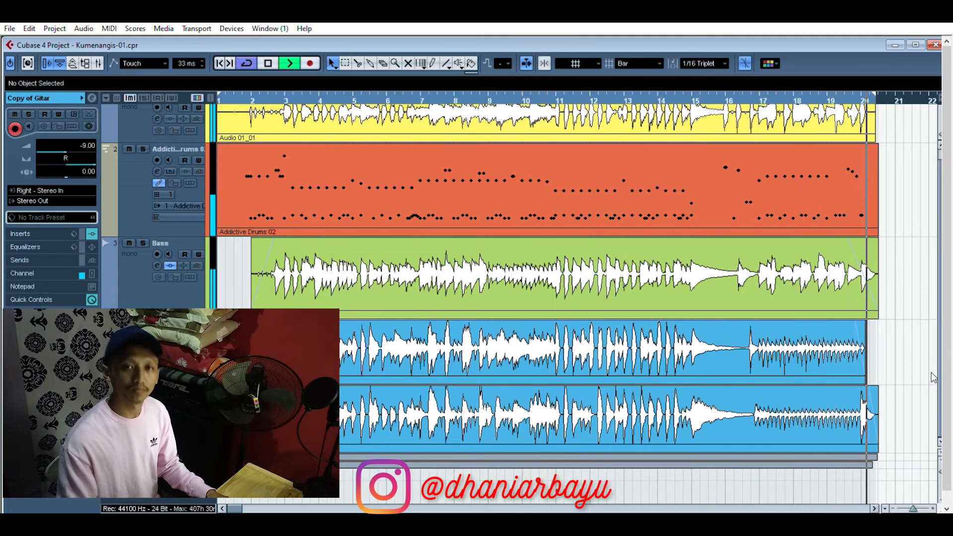
pyautogui.press('space')
pyautogui.click(218, 59)
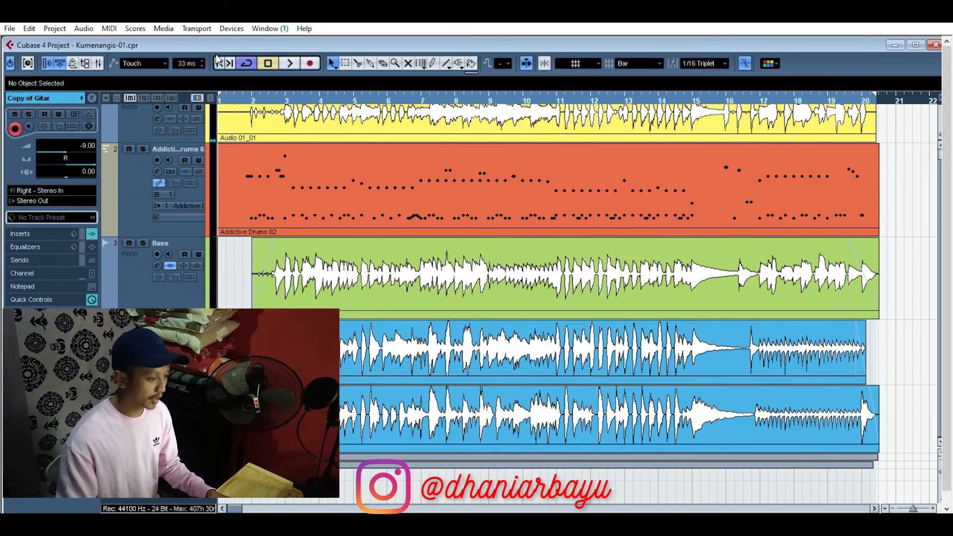
# Step: Unmute the MIDI 02 track and enlarge its lane, and color the Copy of Gitar track purple
pyautogui.click(164, 458)
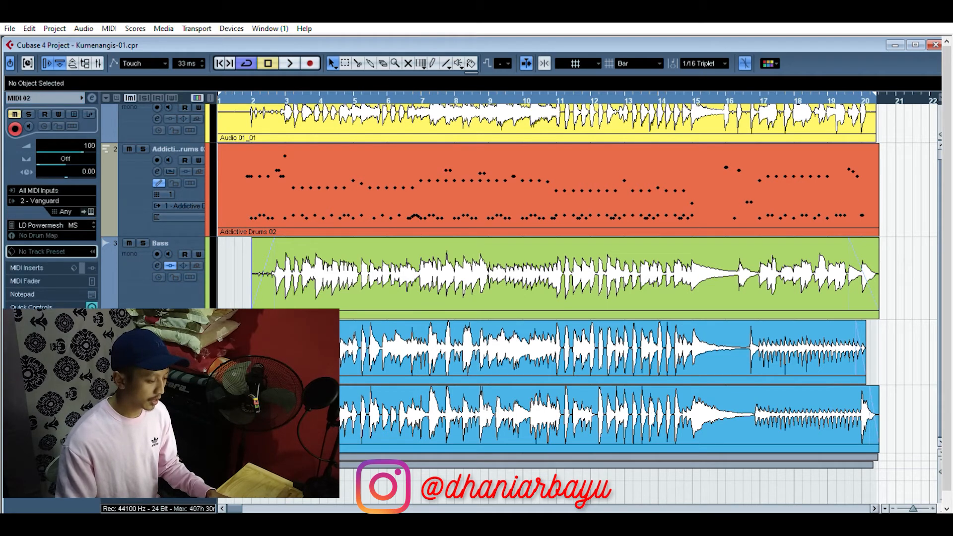
pyautogui.press('m')
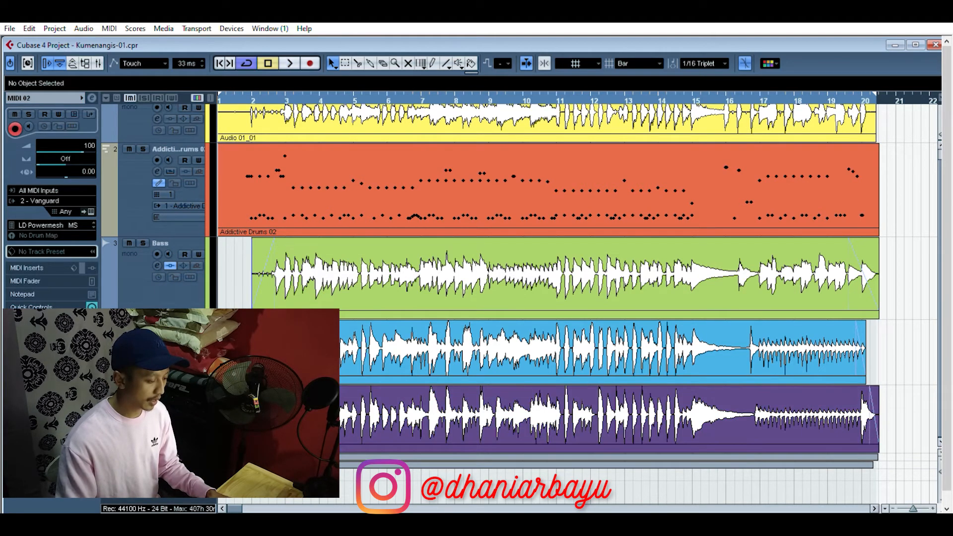
pyautogui.scroll(-2, 546, 279)
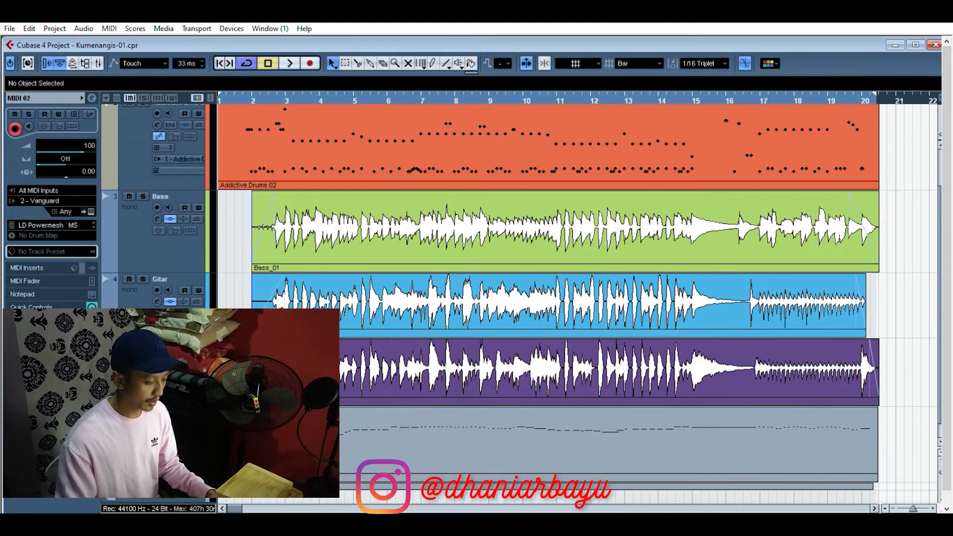
# Step: Solo the MIDI 02 track to audition it from just before bar 3, and turn the solo off again
pyautogui.press('s')
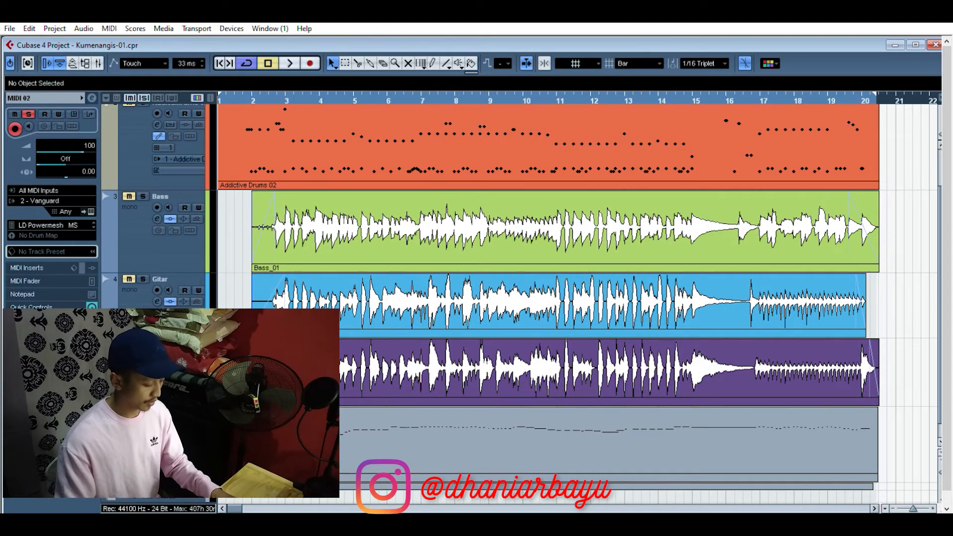
pyautogui.moveTo(285, 95); pyautogui.dragTo(286, 112)
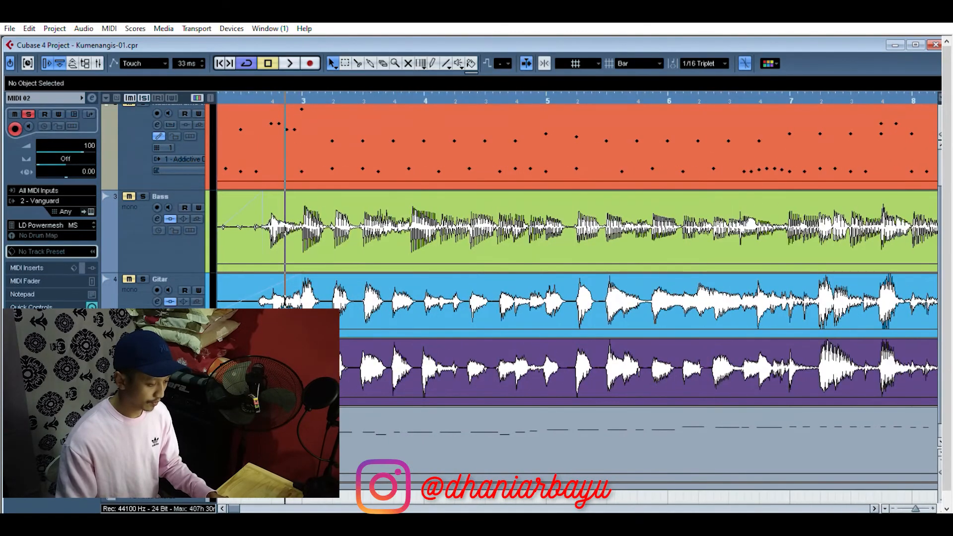
pyautogui.press('space')
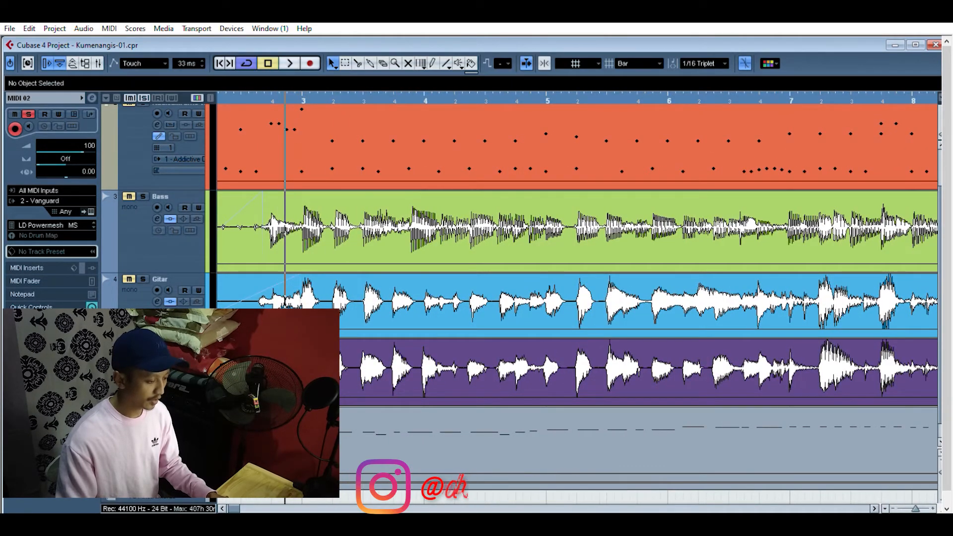
pyautogui.press('s')
pyautogui.scroll(2, 774, 473)
pyautogui.scroll(-3, 774, 472)
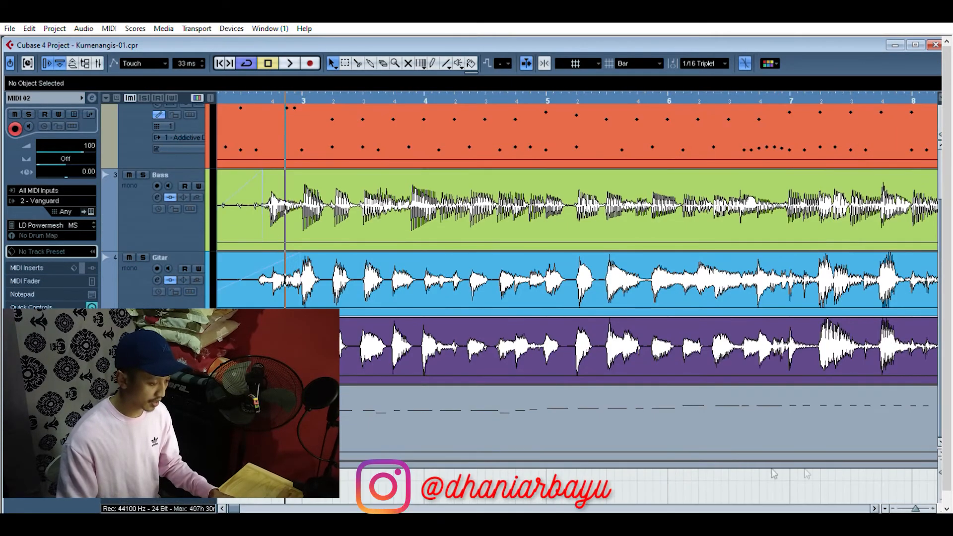
pyautogui.press('g')
pyautogui.press('g')
pyautogui.press('g')
pyautogui.press('g')
pyautogui.press('g')
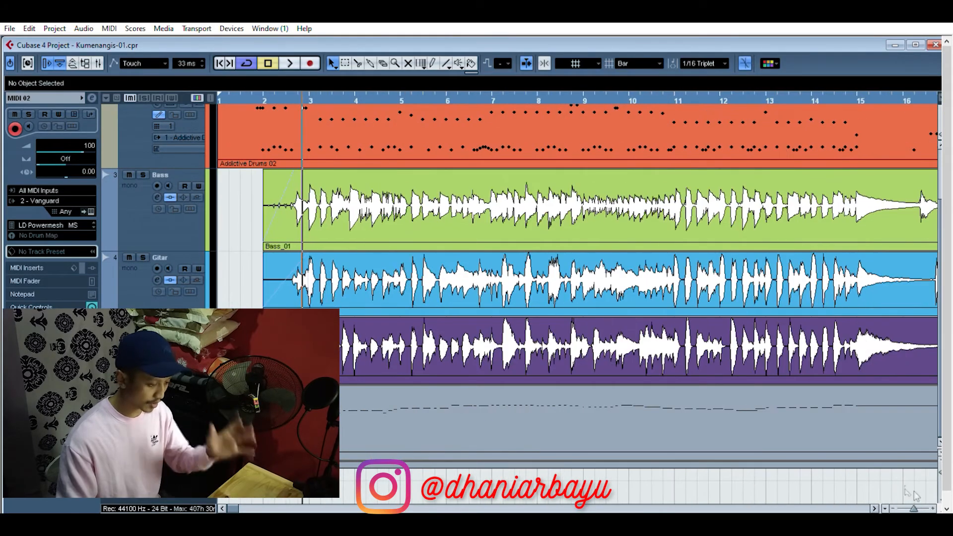
# Step: Place the playhead at bar 2 and briefly check the channel strips in the Mixer
pyautogui.click(262, 100)
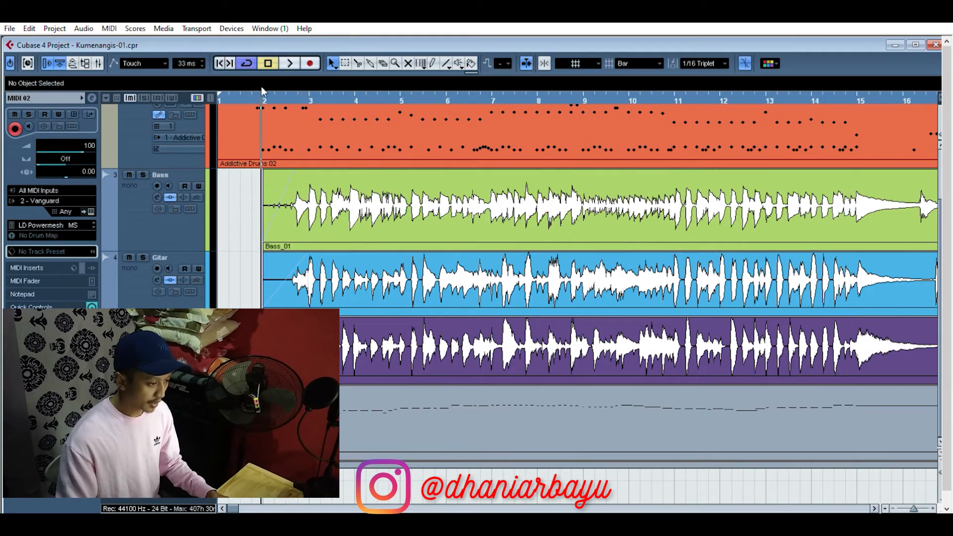
pyautogui.press('h')
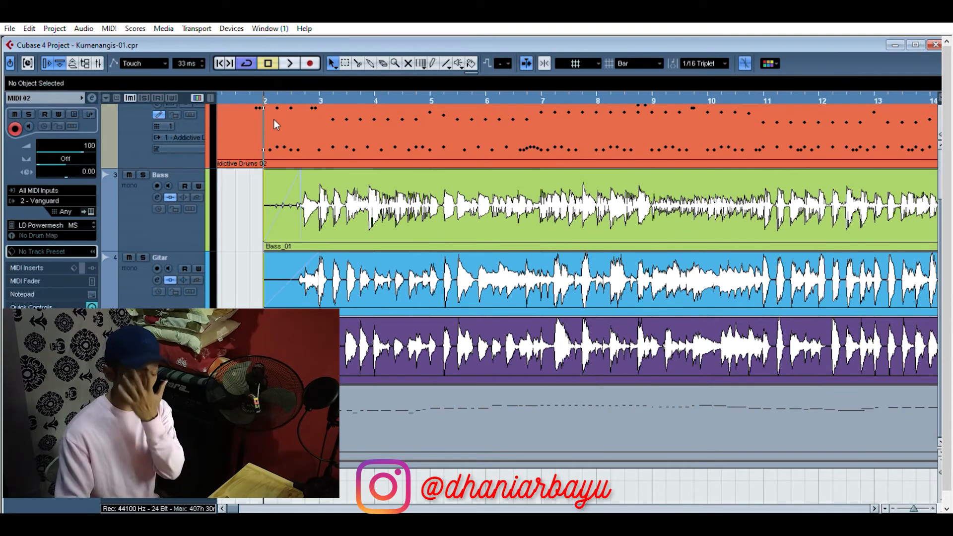
pyautogui.press('F3')
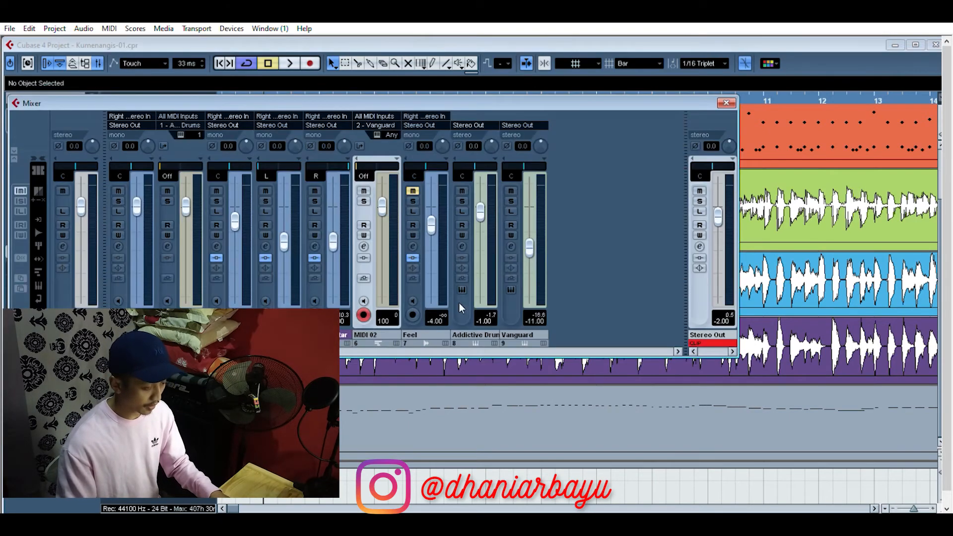
pyautogui.press('F3')
# Step: Play back the arrangement with the MIDI 02 part from bar 2, and return the playhead to the project start
pyautogui.press('space')
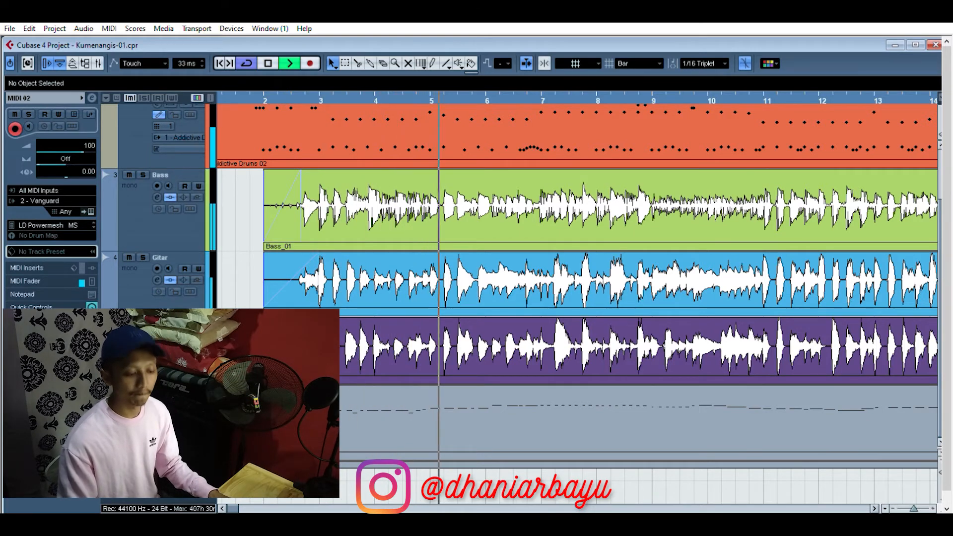
pyautogui.press('g')
pyautogui.press('g')
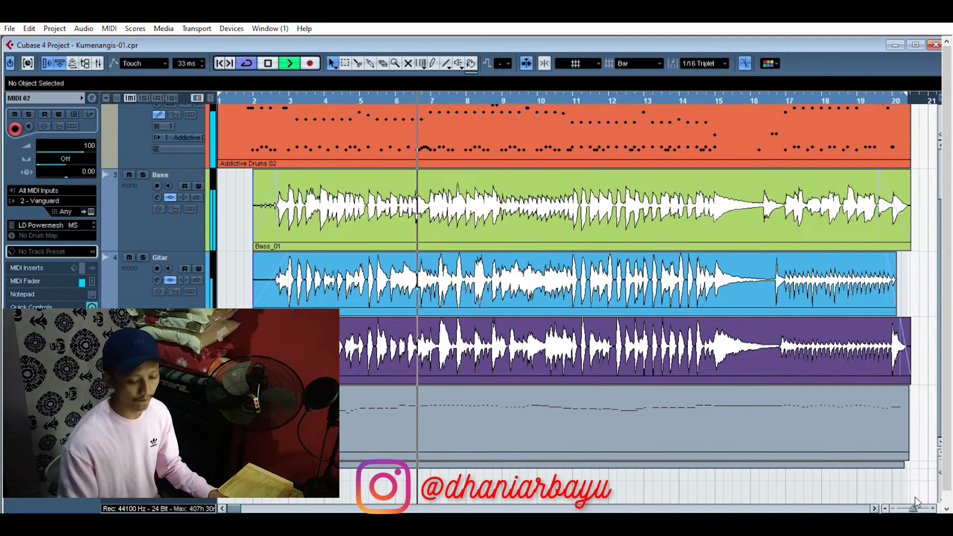
pyautogui.press('g')
pyautogui.press('g')
pyautogui.press('g')
pyautogui.press('g')
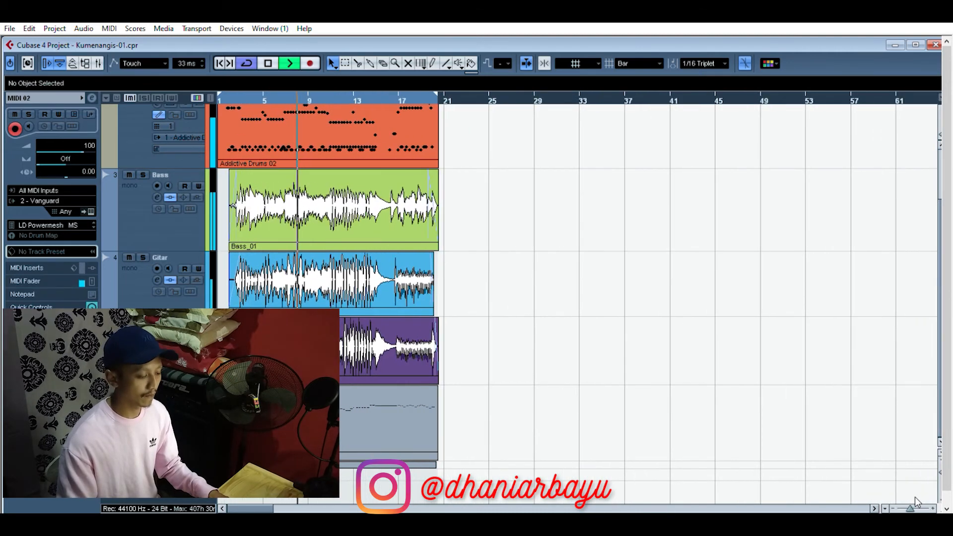
pyautogui.press('g')
pyautogui.press('g')
pyautogui.press('g')
pyautogui.press('g')
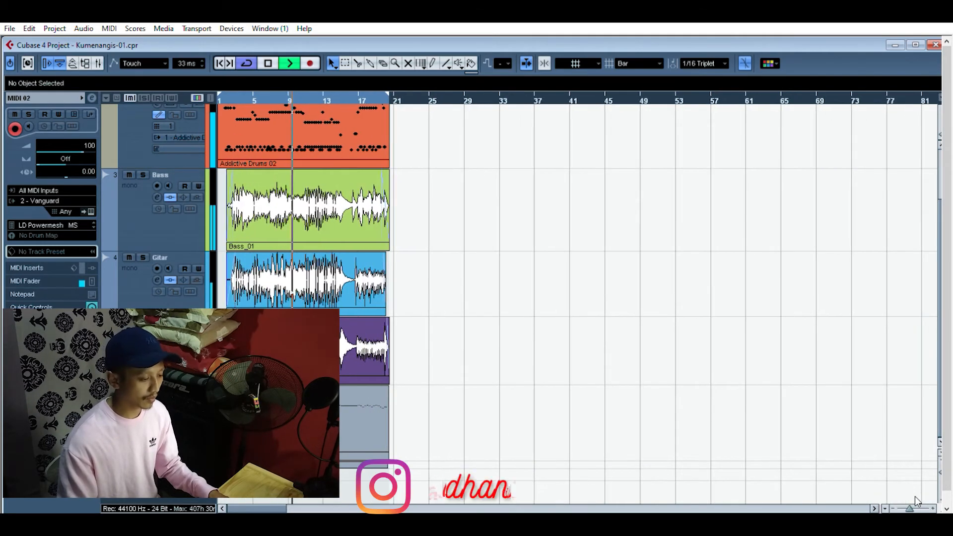
pyautogui.press('g')
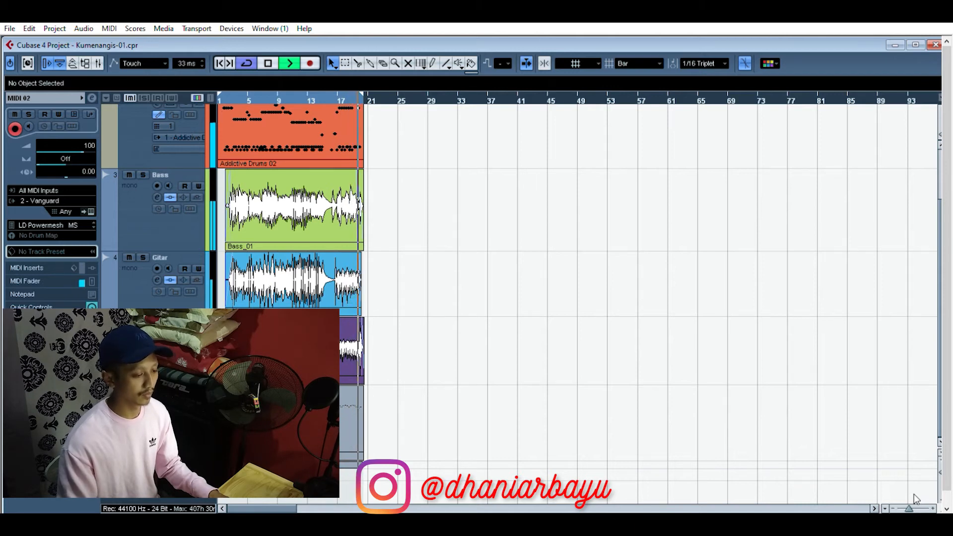
pyautogui.press('space')
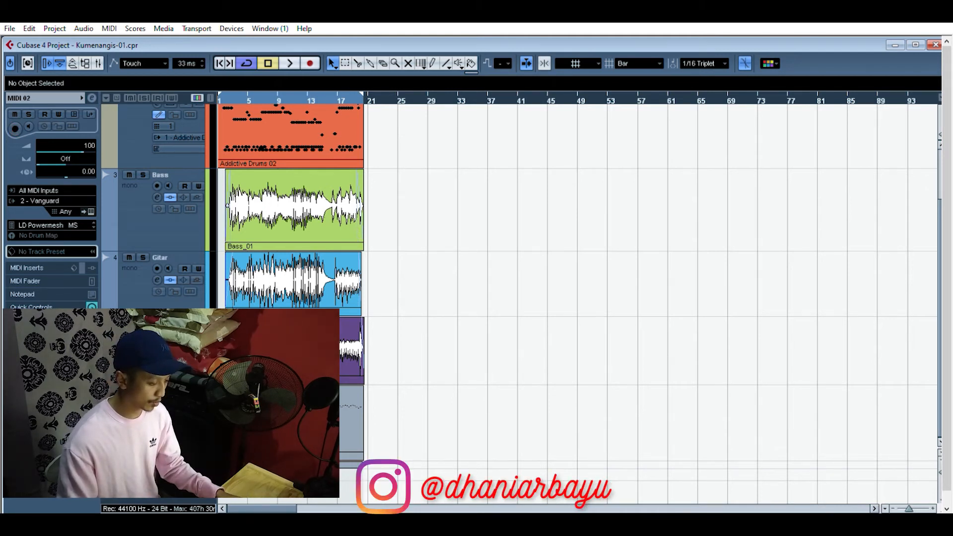
# Step: Unmute the Feel track and enlarge its lane, and color MIDI 02 green and Feel yellow
pyautogui.click(161, 465)
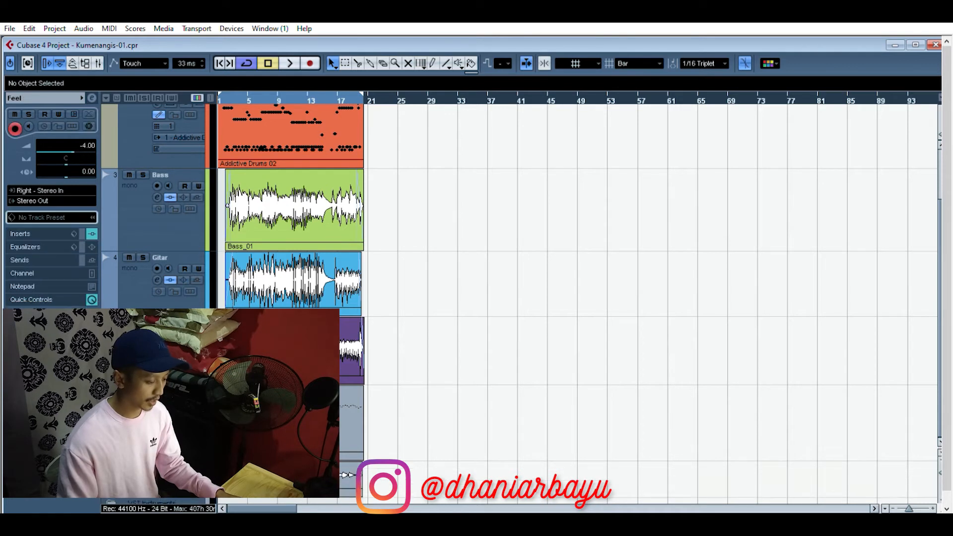
pyautogui.scroll(-1, 398, 378)
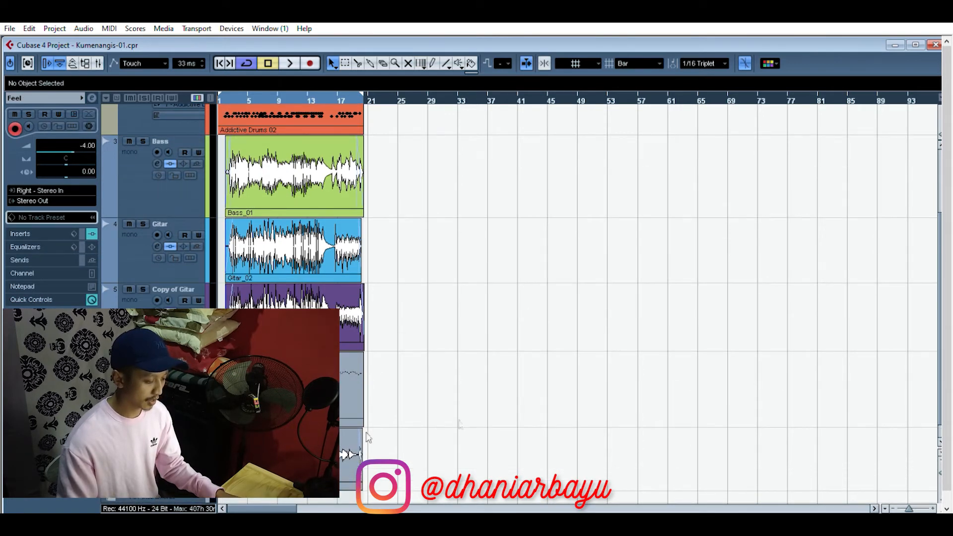
pyautogui.scroll(-1, 346, 453)
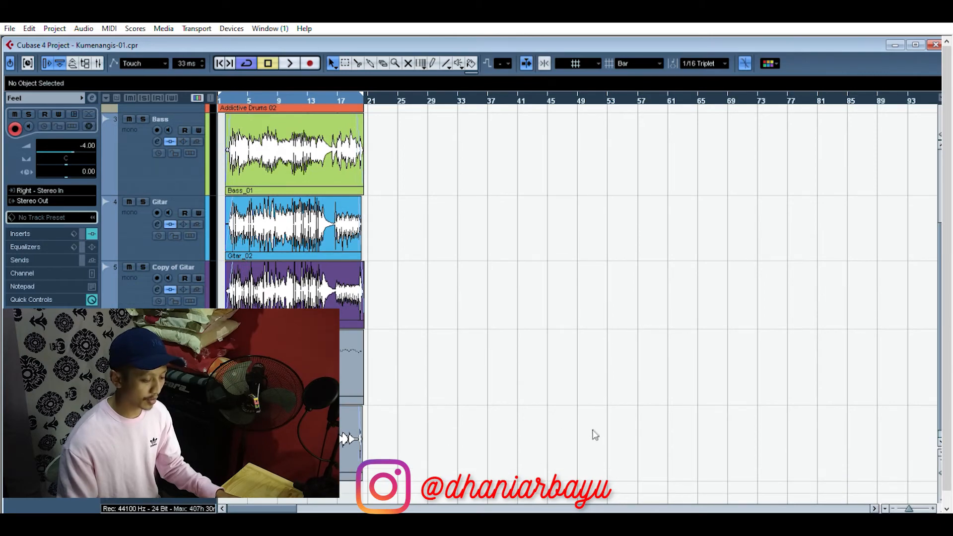
pyautogui.moveTo(911, 503); pyautogui.dragTo(915, 503)
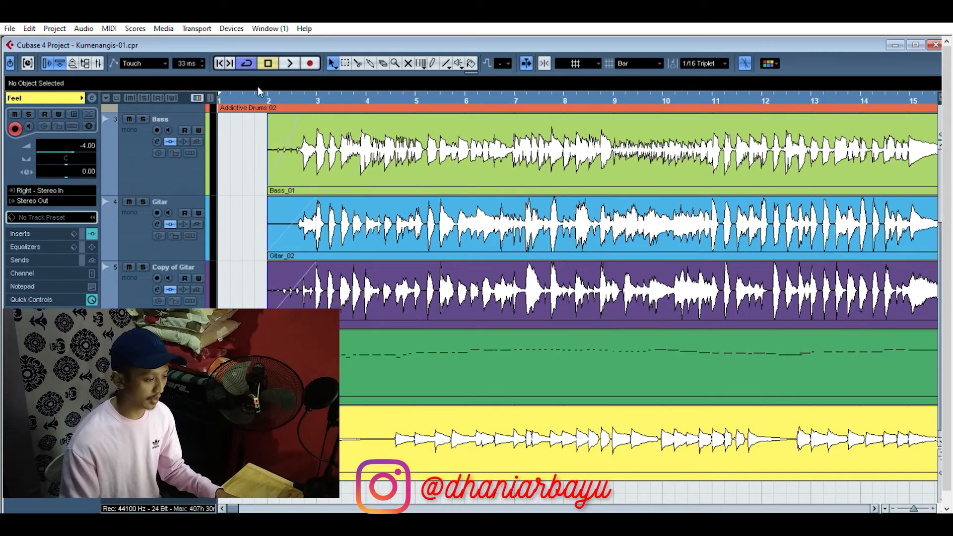
# Step: Place the playhead just before bar 2, and inspect the Guitar Rig 5 insert on the Feel channel
pyautogui.moveTo(257, 93); pyautogui.dragTo(253, 99)
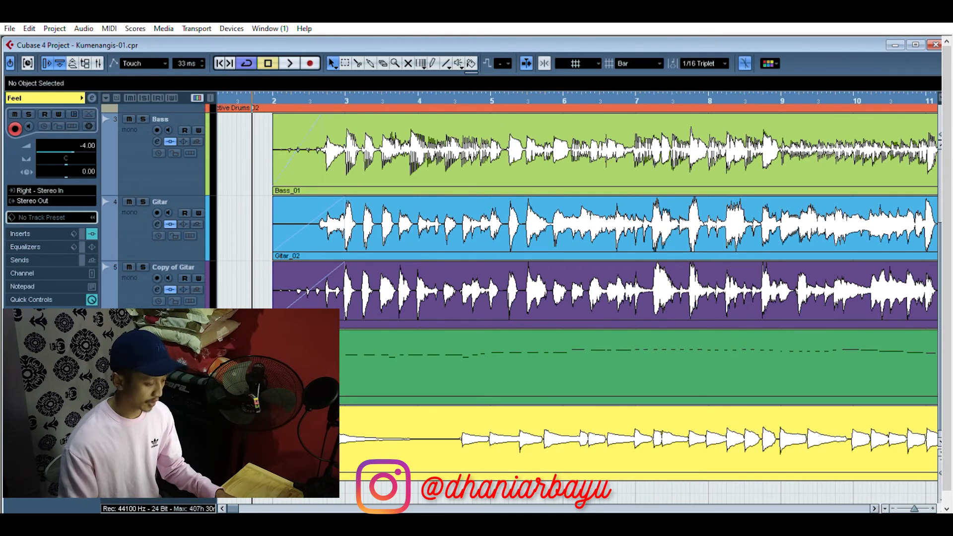
pyautogui.press('F3')
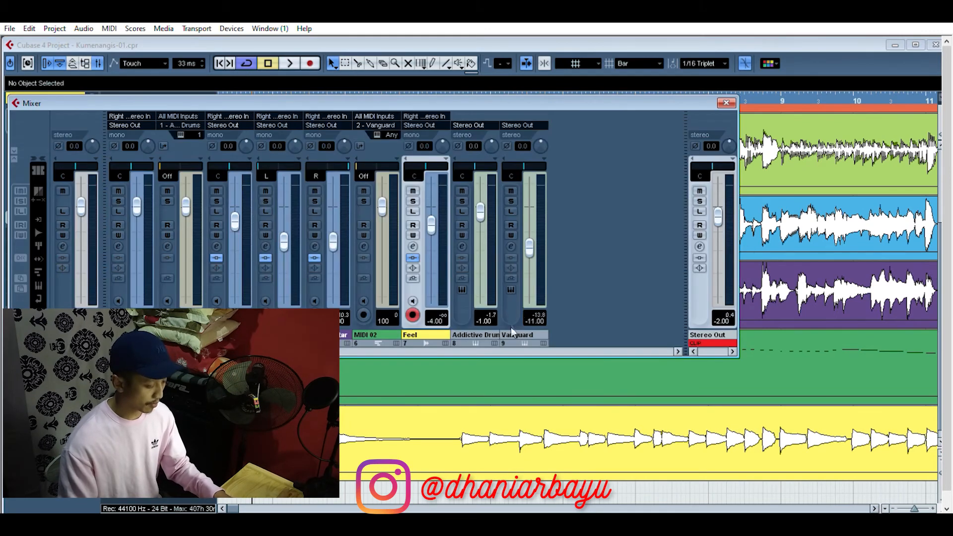
pyautogui.click(415, 243)
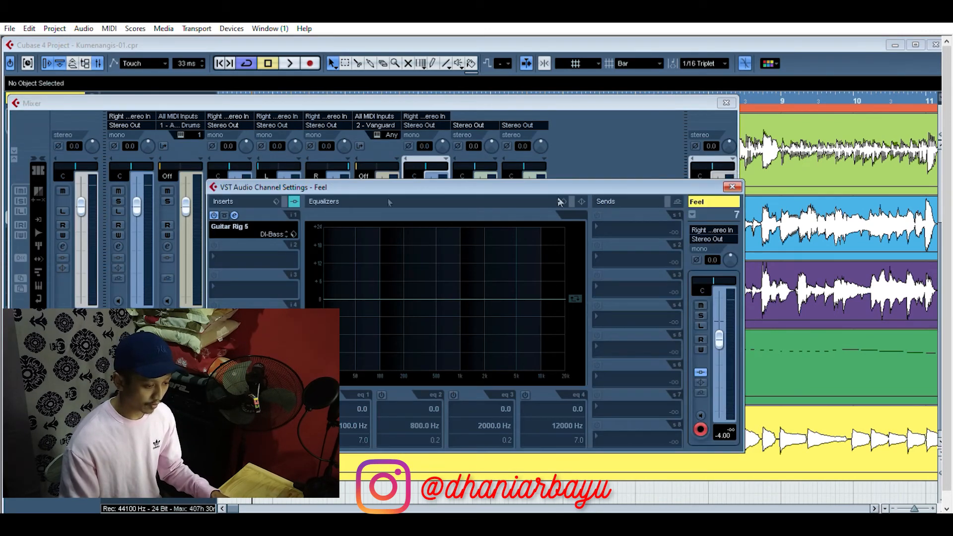
pyautogui.click(235, 214)
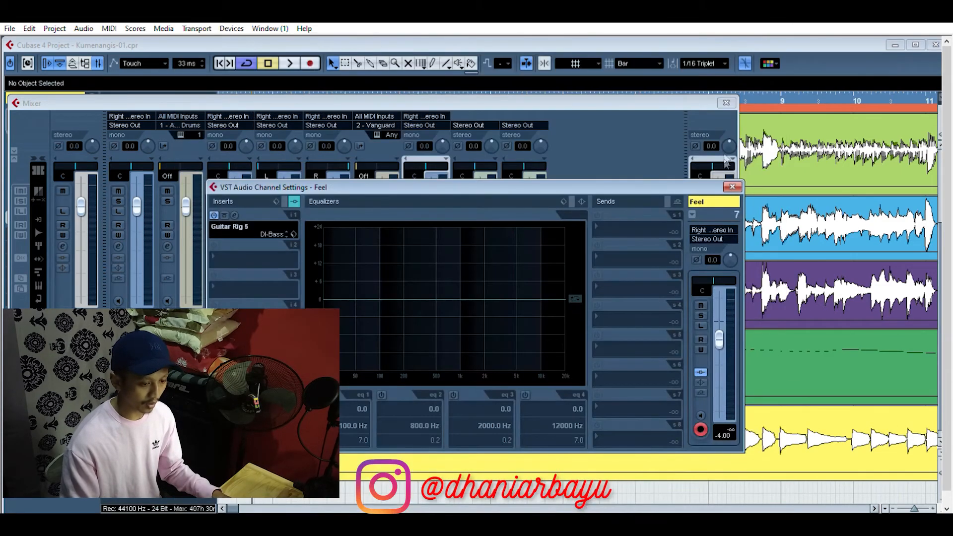
pyautogui.click(732, 187)
pyautogui.click(726, 103)
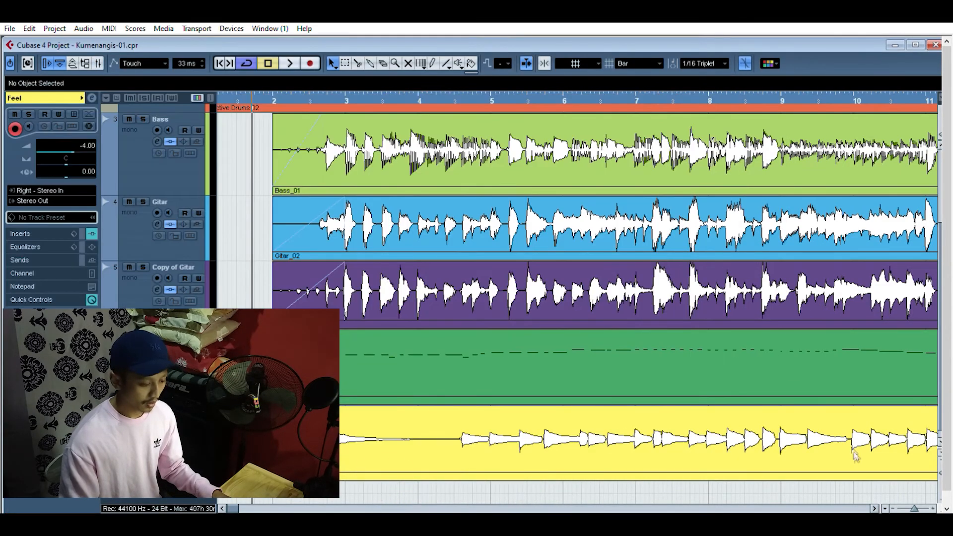
# Step: Play back the arrangement with the Feel track included, and return the playhead to the project start
pyautogui.moveTo(916, 508); pyautogui.dragTo(913, 508)
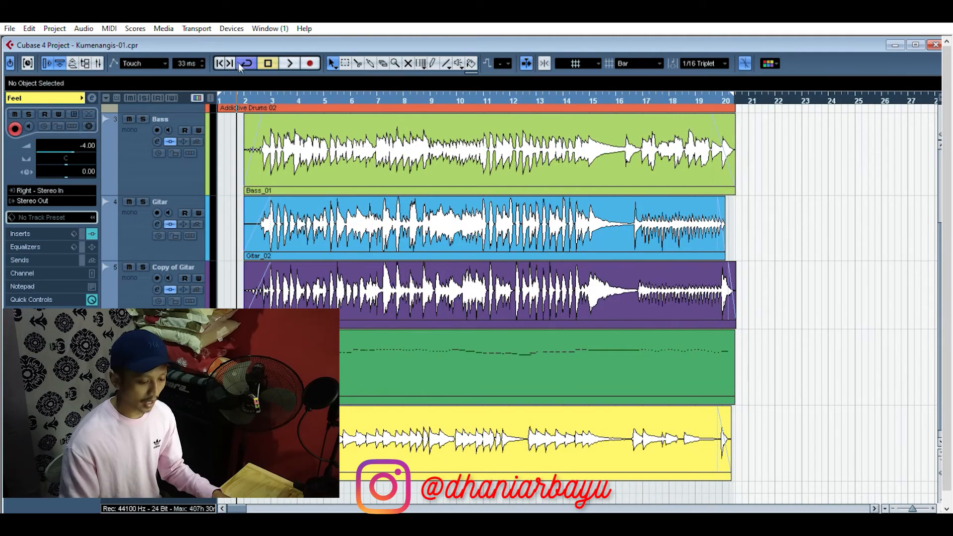
pyautogui.press('space')
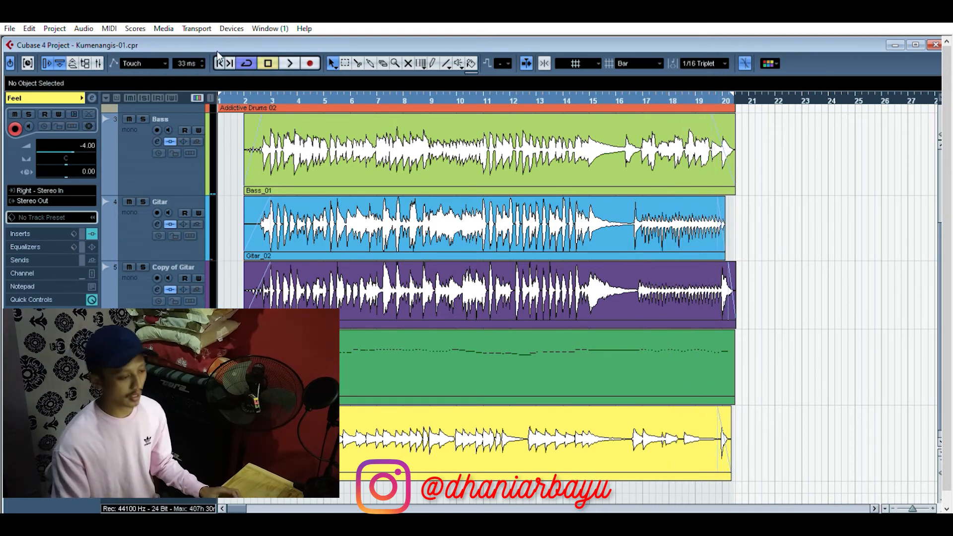
# Step: Reset the Stereo Out channel's clip indicator and activate its T-RackS CS insert
pyautogui.press('F3')
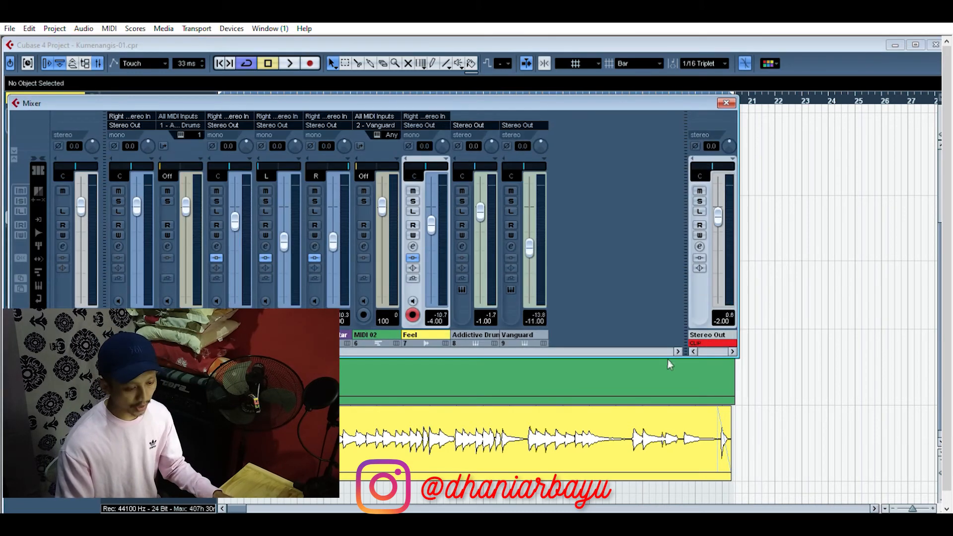
pyautogui.click(702, 327)
pyautogui.click(700, 247)
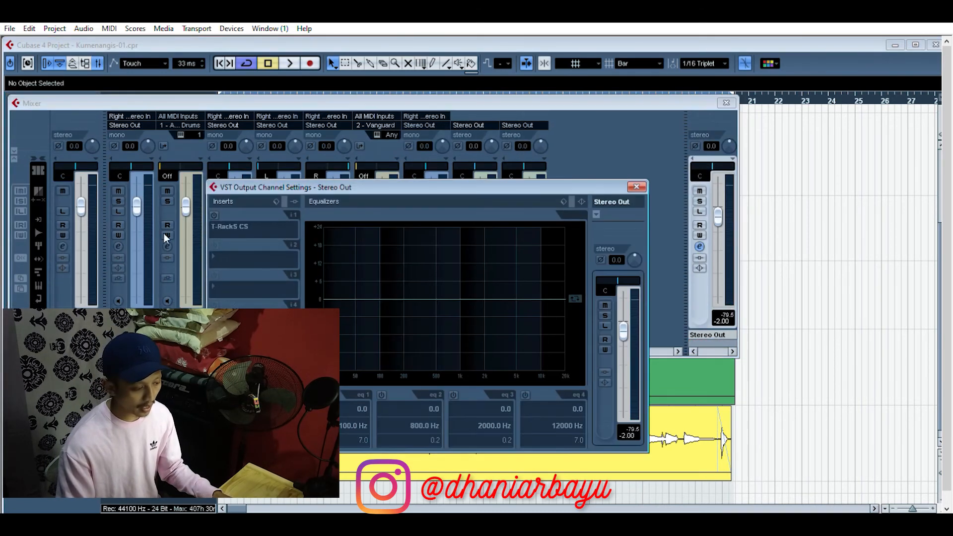
pyautogui.moveTo(549, 188); pyautogui.dragTo(509, 156)
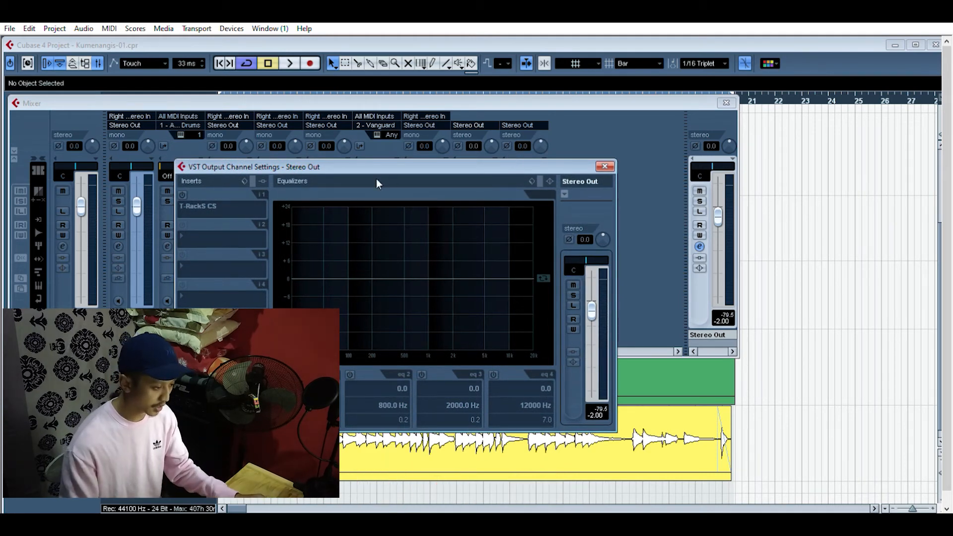
pyautogui.moveTo(404, 161); pyautogui.dragTo(432, 137)
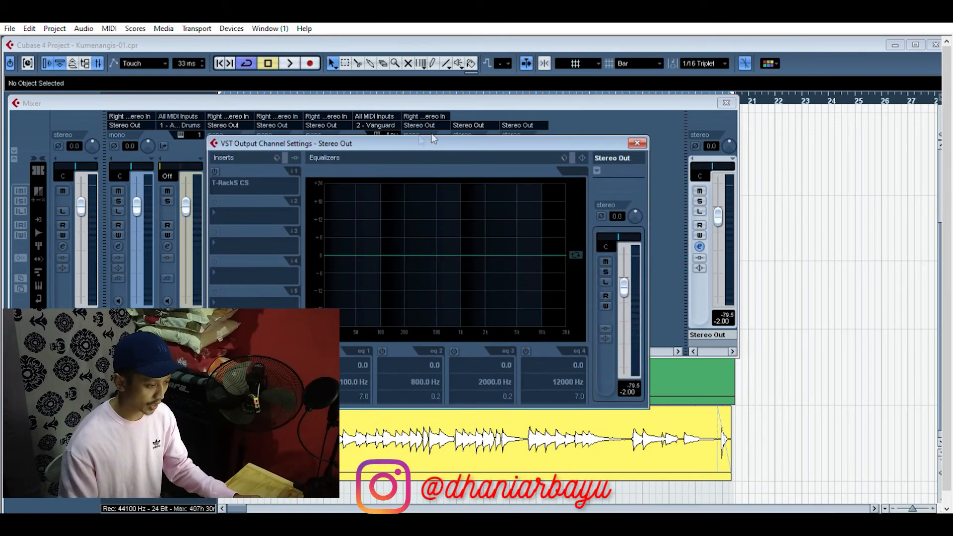
pyautogui.click(215, 171)
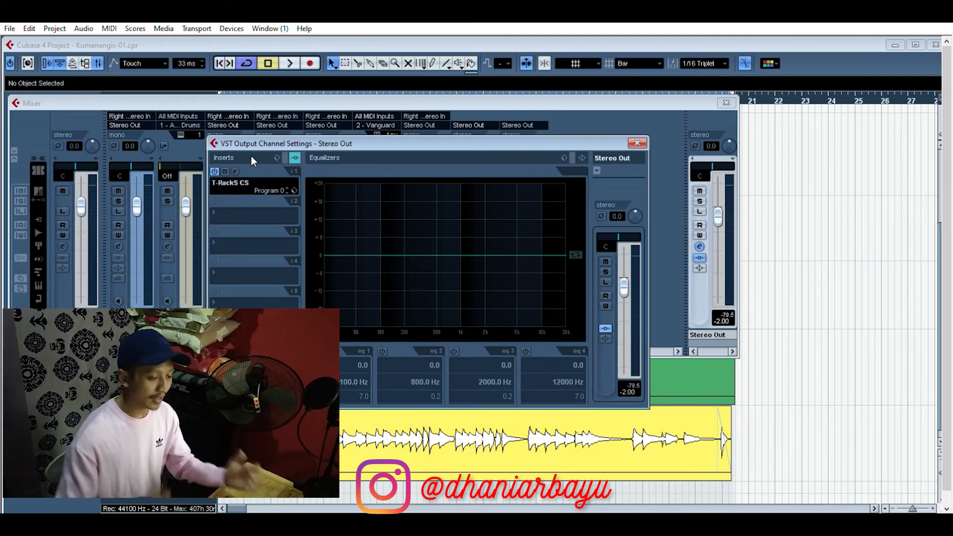
# Step: Examine the Full Vintage Setup 1 preset in the T-RackS CS insert, and close the plug-in, channel and Mixer windows
pyautogui.click(235, 171)
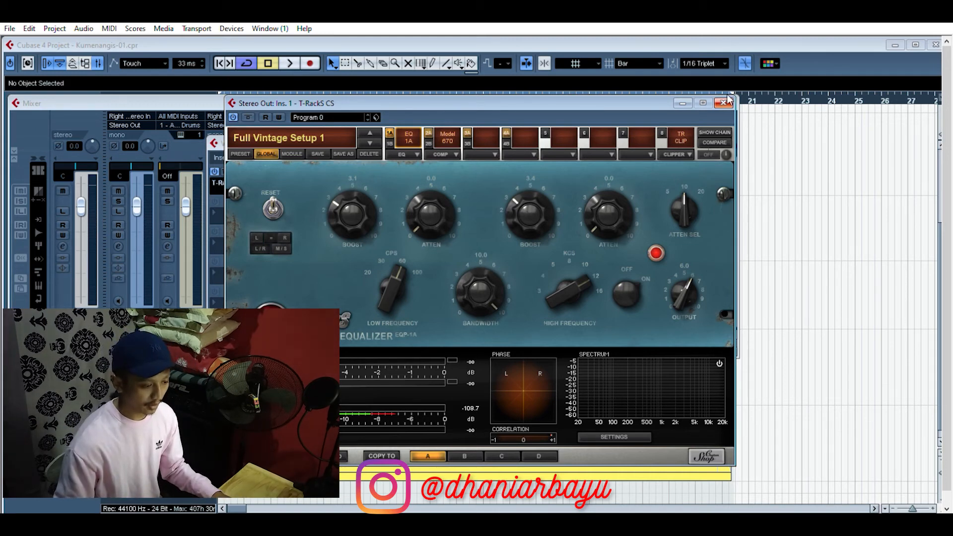
pyautogui.click(724, 103)
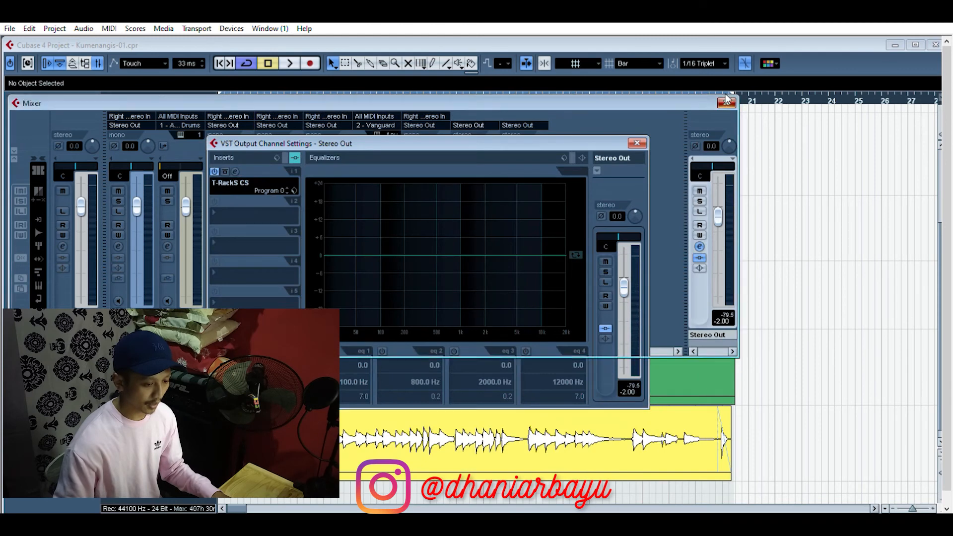
pyautogui.click(725, 102)
pyautogui.click(638, 143)
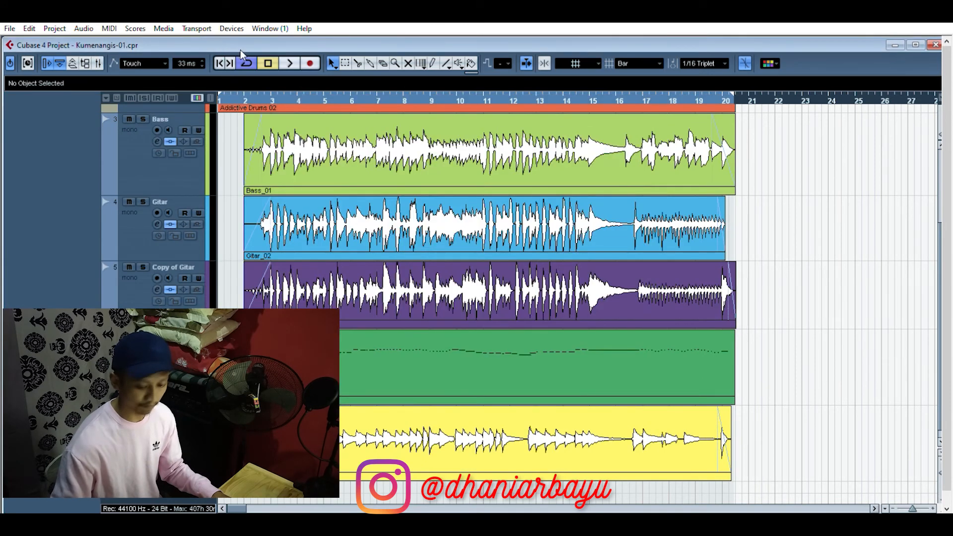
# Step: Play back the full arrangement through the T-RackS CS mastering insert, and return the playhead to the project start
pyautogui.press('space')
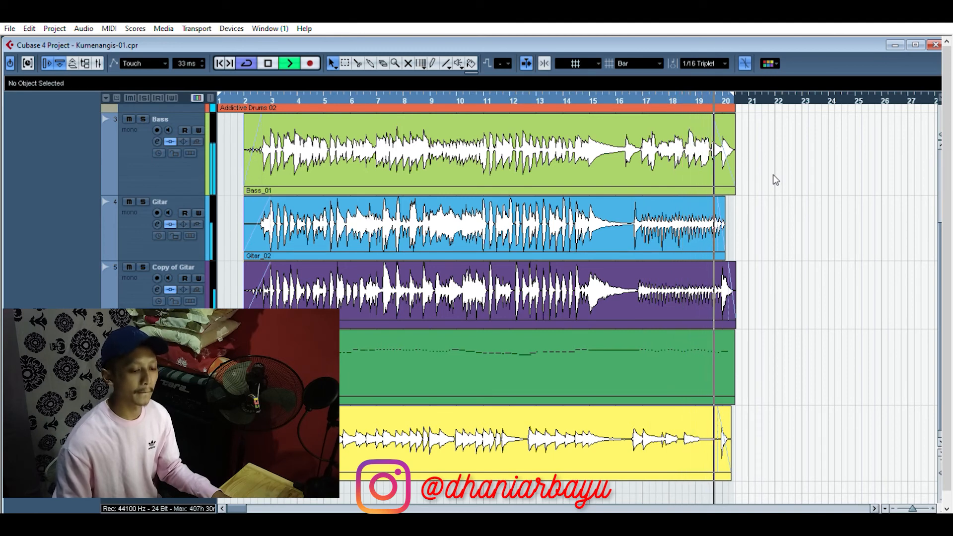
pyautogui.press('space')
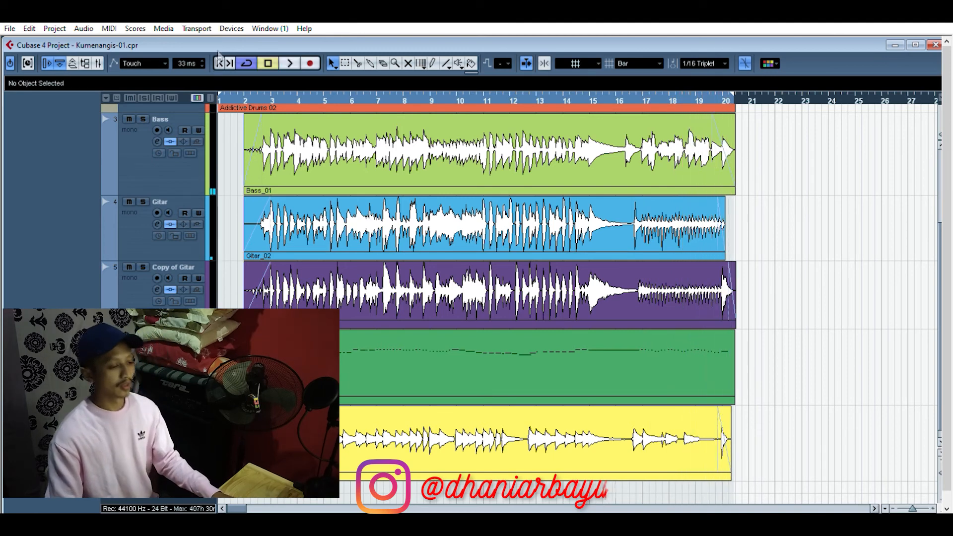